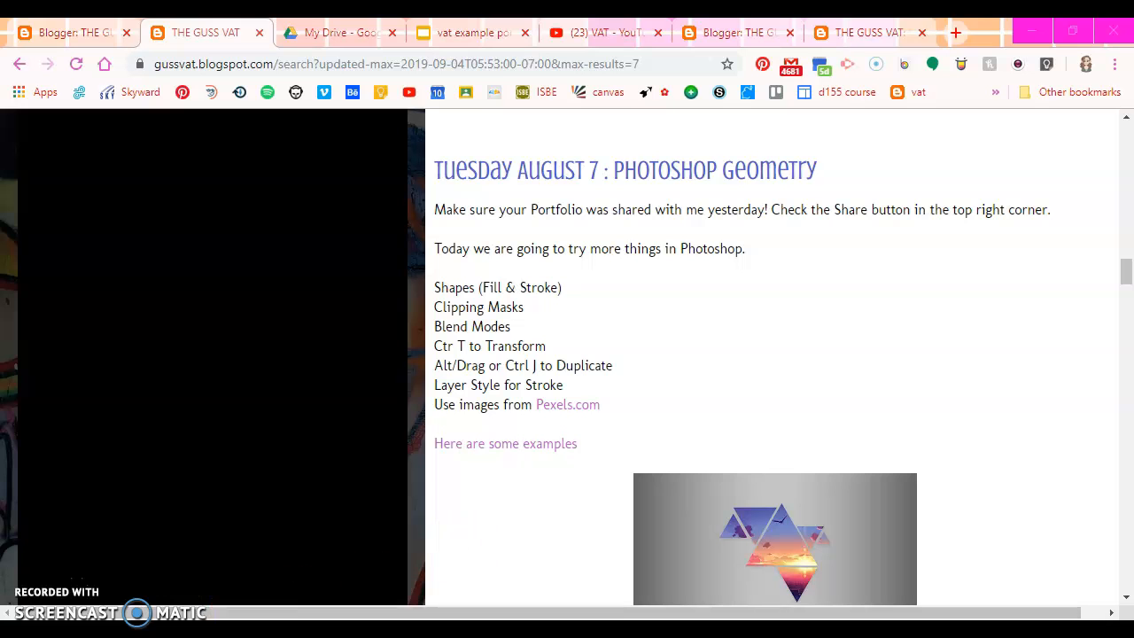
Step: Switch to Photoshop and create a document named photoshop geometry using the Default Photoshop Size photo preset, 7 x 5 in at 300 ppi
click(201, 628)
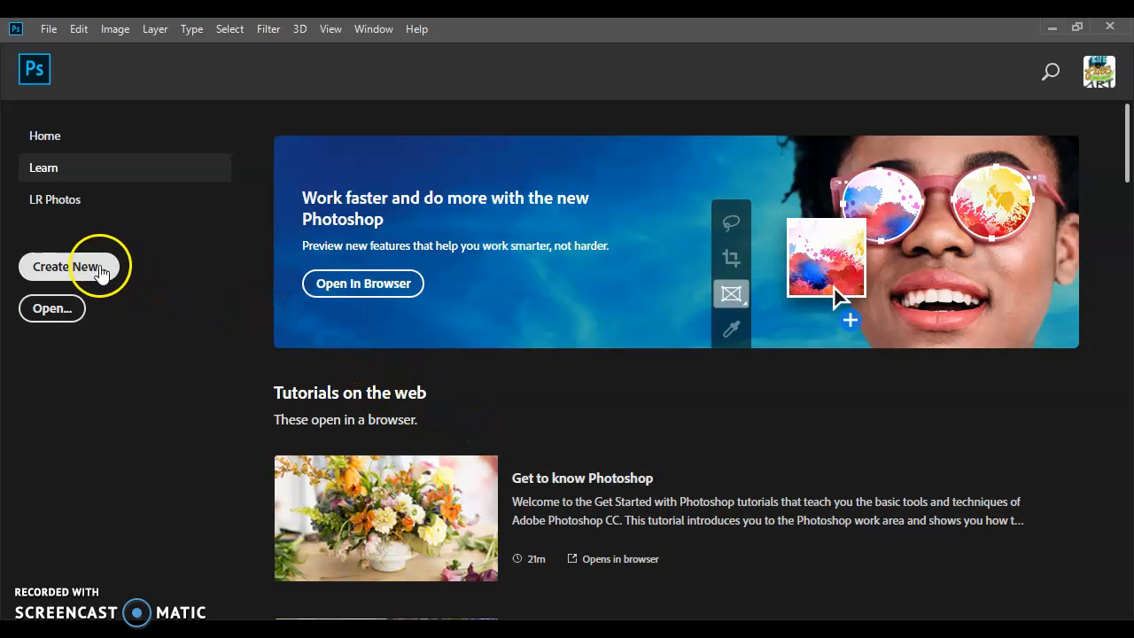
click(101, 268)
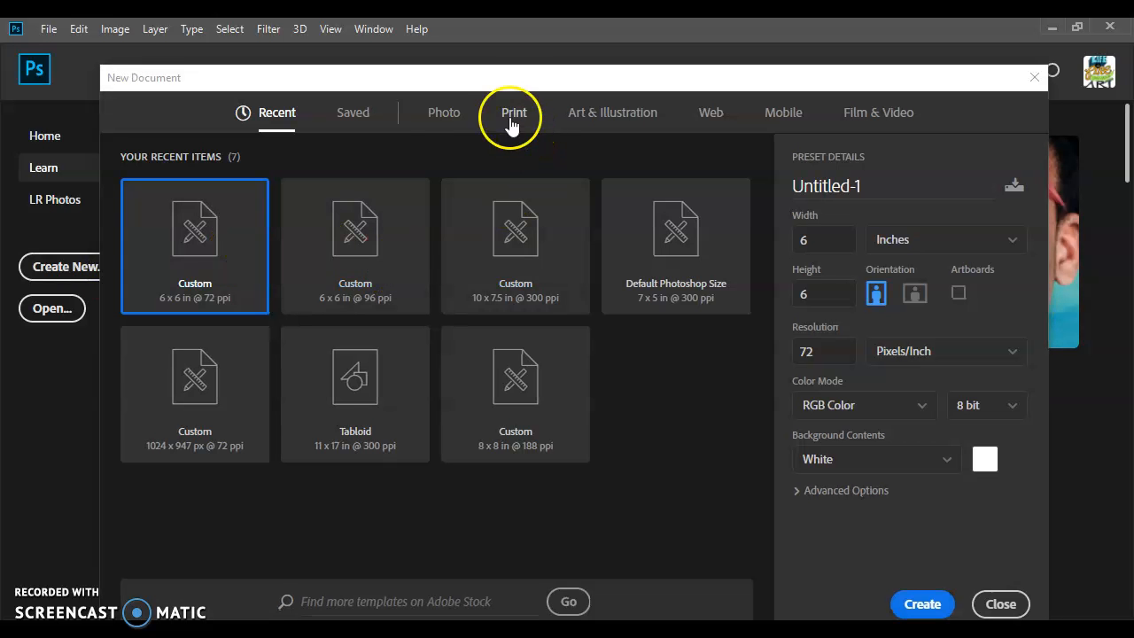
click(440, 122)
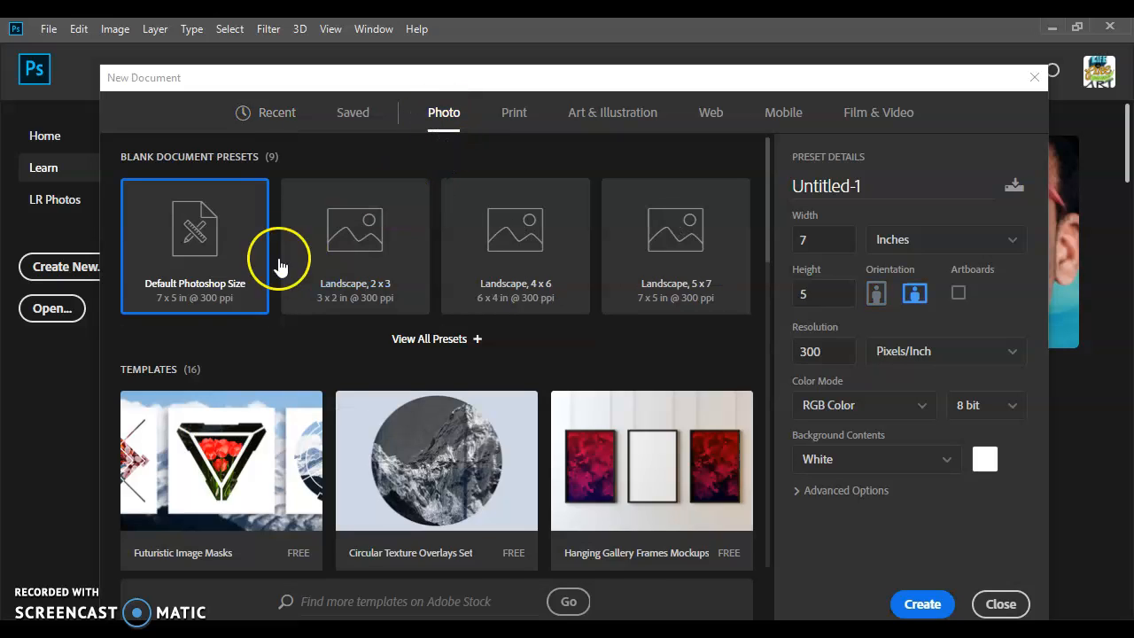
click(867, 185)
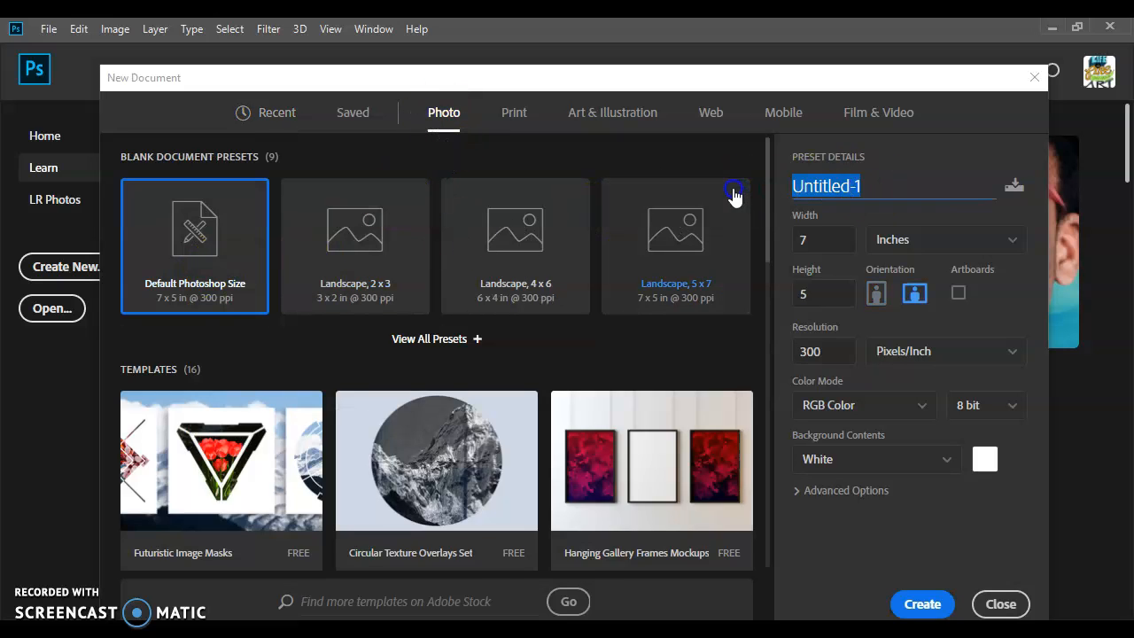
text(photoshop geometry)
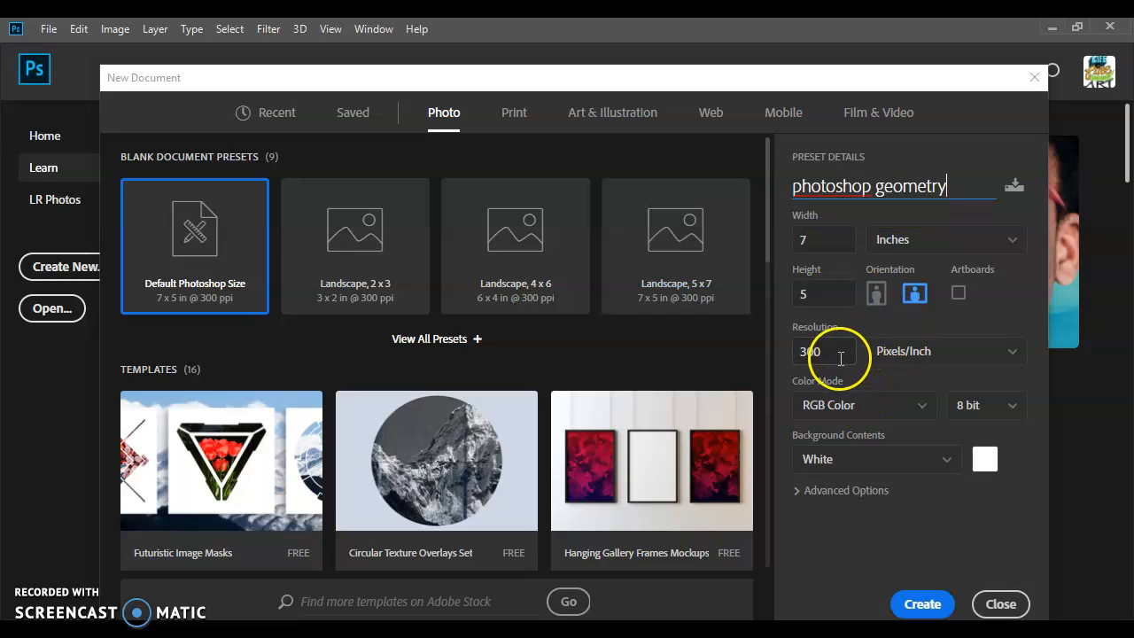
click(922, 604)
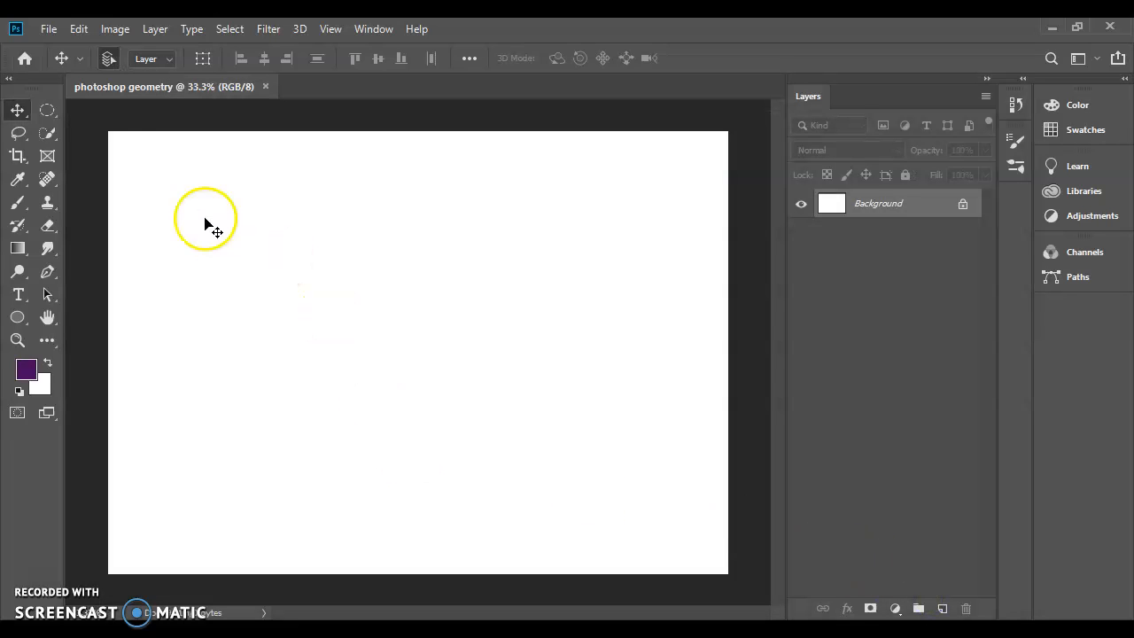
Step: Place the image 4k-wallpaper-bubbles-cold-2675943 as embedded from My Drive > vat fall 19 > Photoshop Geometry > geometry images 3
click(49, 28)
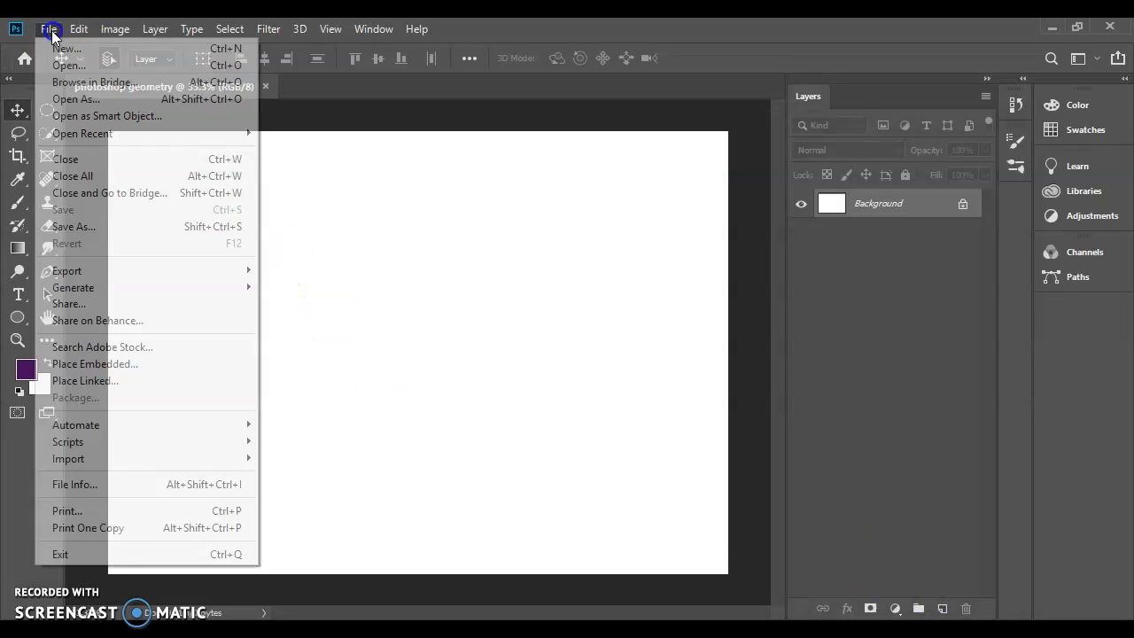
click(121, 364)
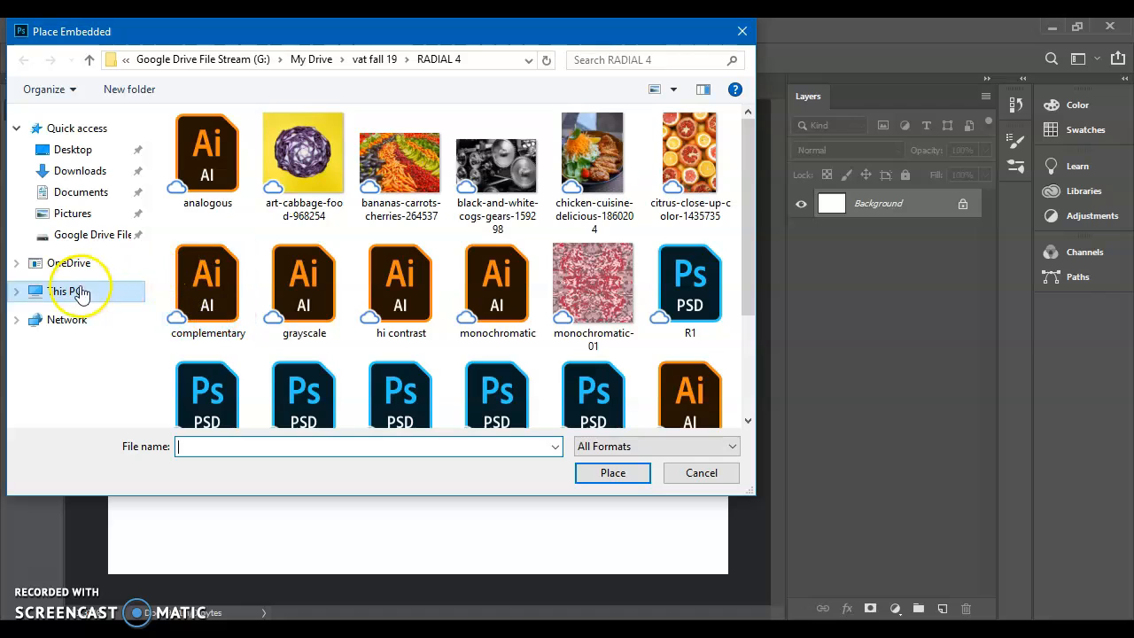
click(95, 234)
double_click(208, 147)
scroll(247, 220, down, 6)
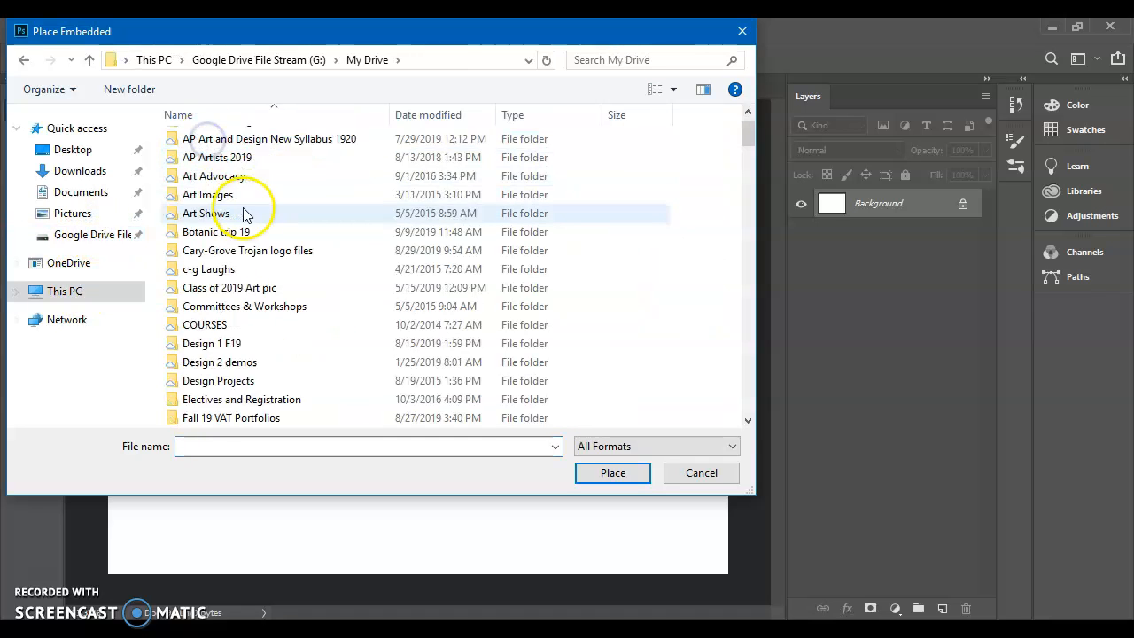
scroll(247, 220, down, 1)
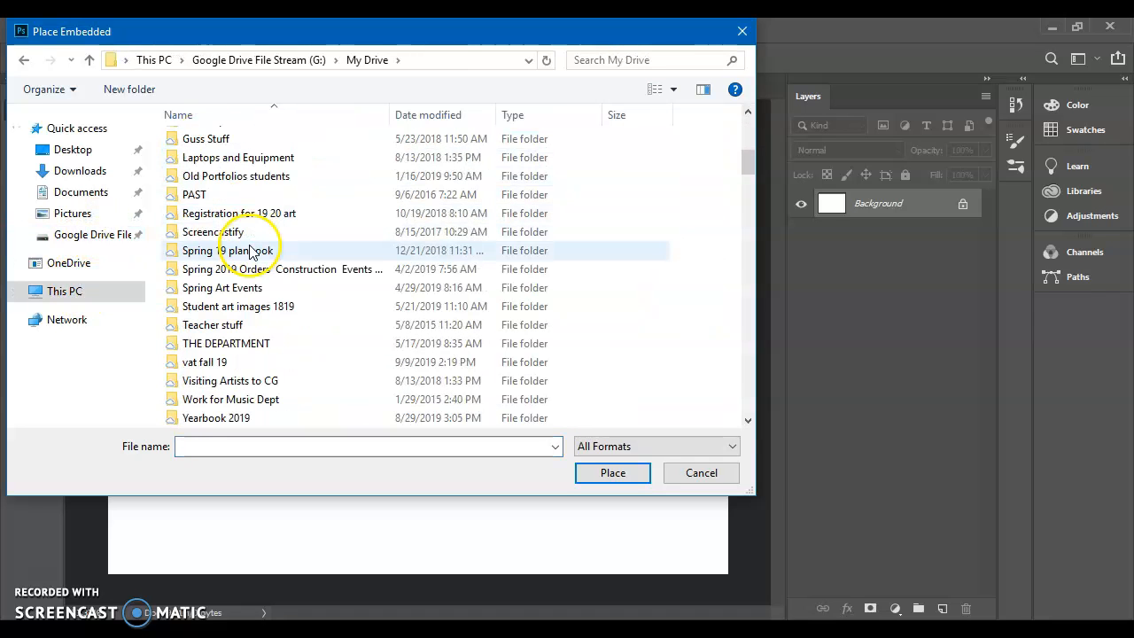
double_click(219, 358)
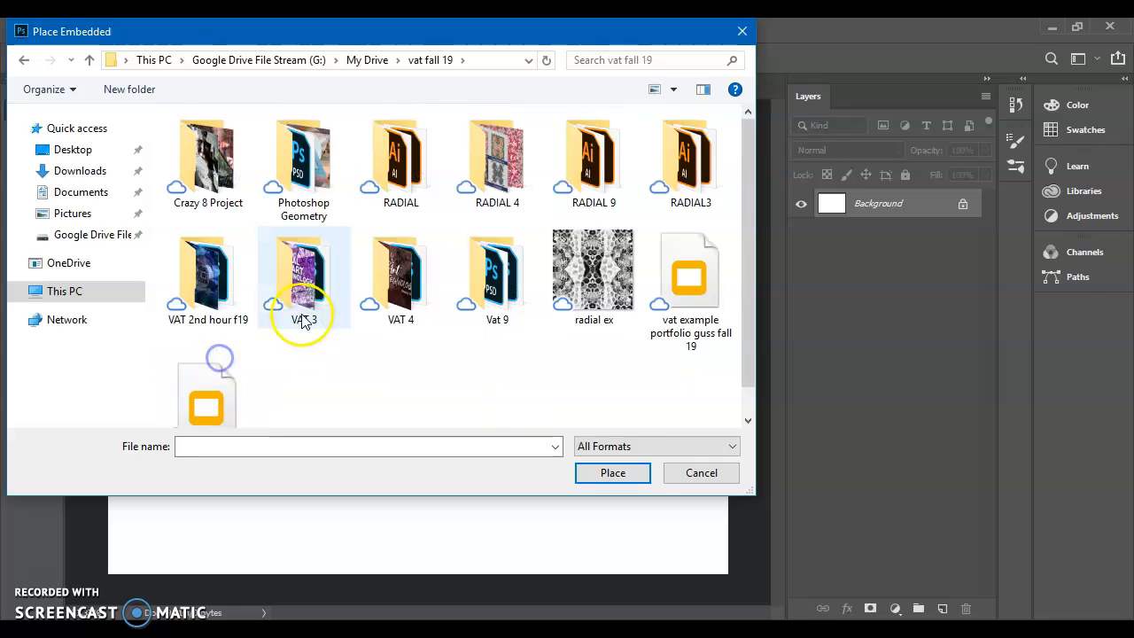
double_click(305, 186)
double_click(310, 210)
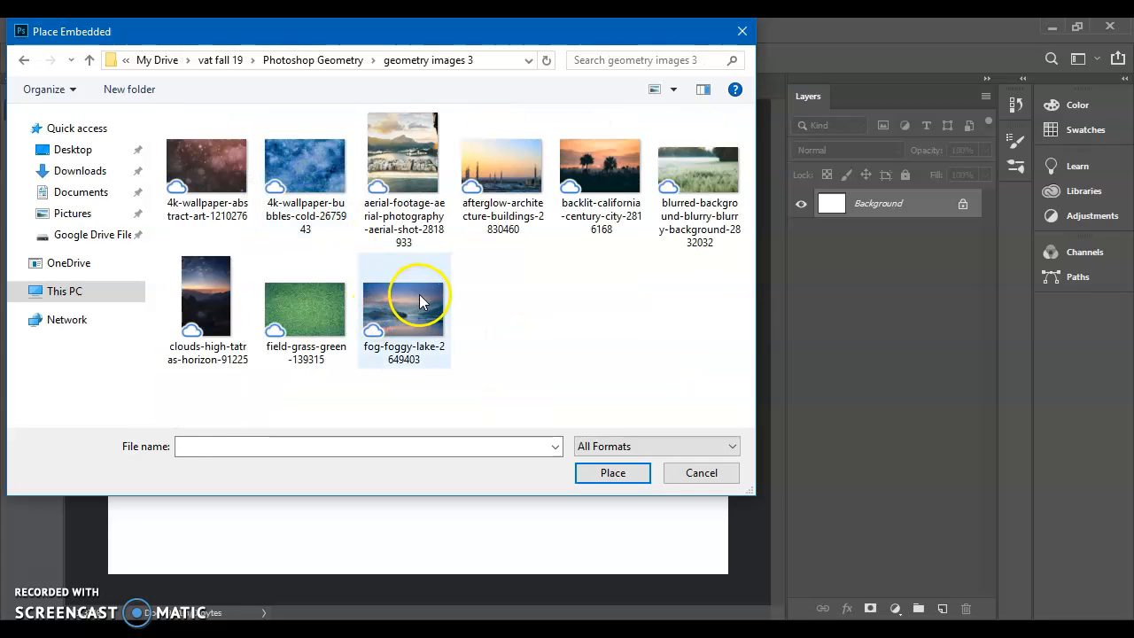
click(299, 162)
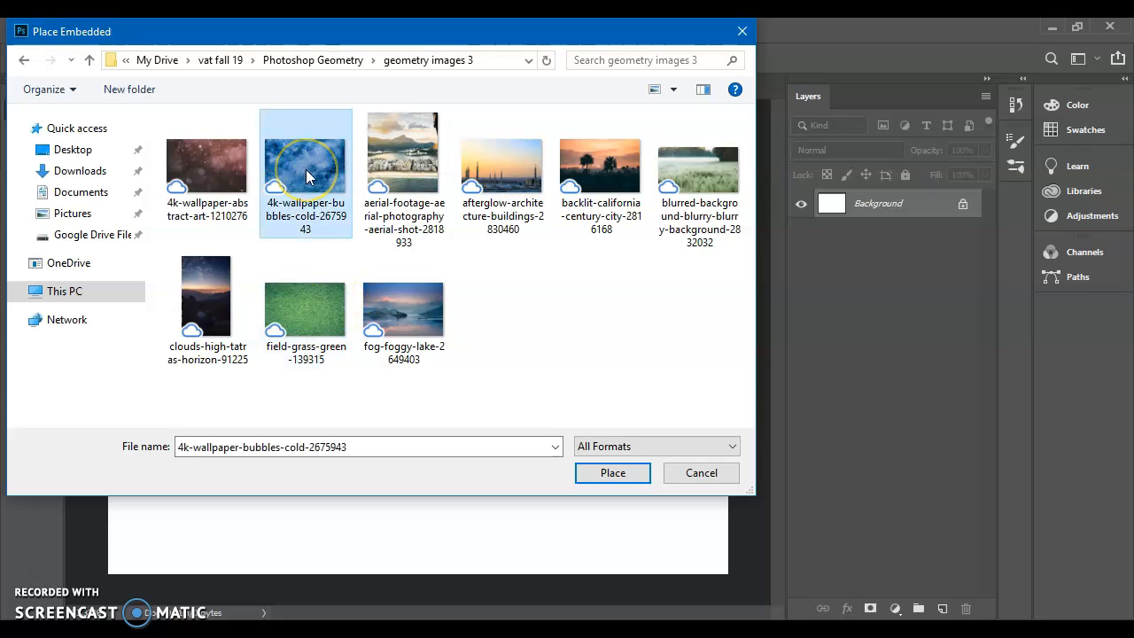
click(630, 471)
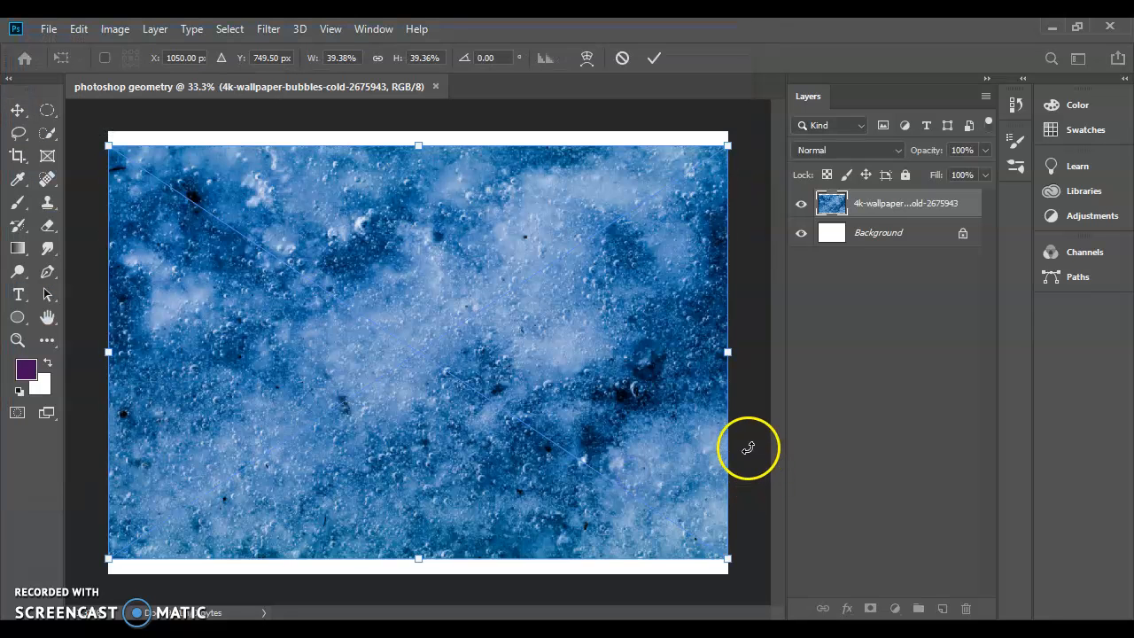
Step: Enlarge the blue bubbles image to about 45% so it covers the whole canvas, and rasterize its layer
drag(430, 137, 418, 114)
drag(423, 561, 438, 586)
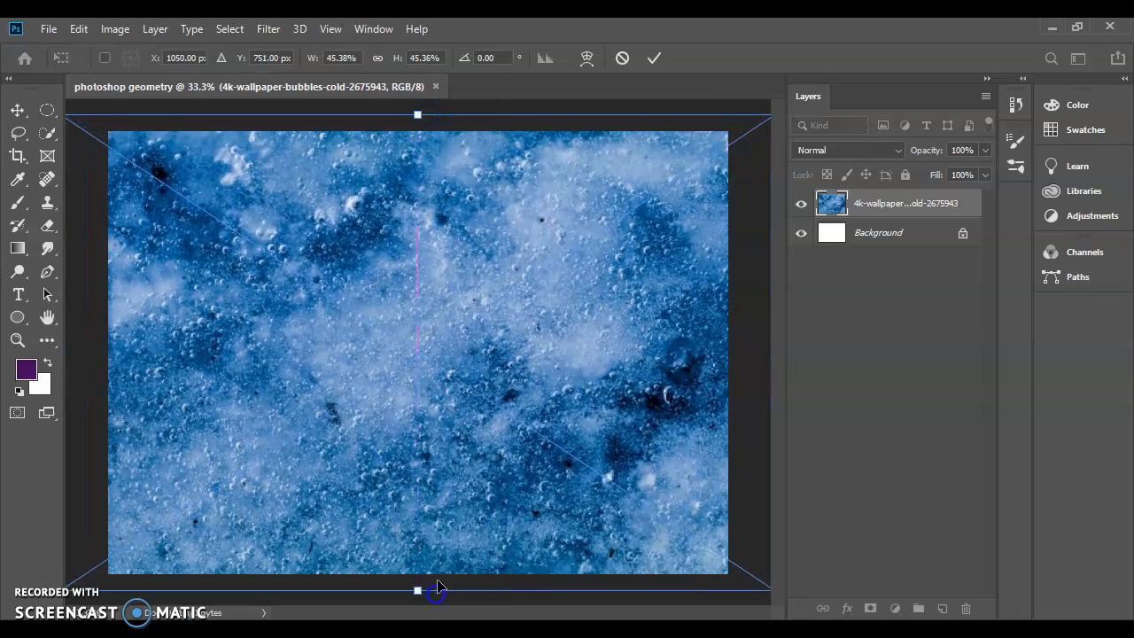
double_click(470, 421)
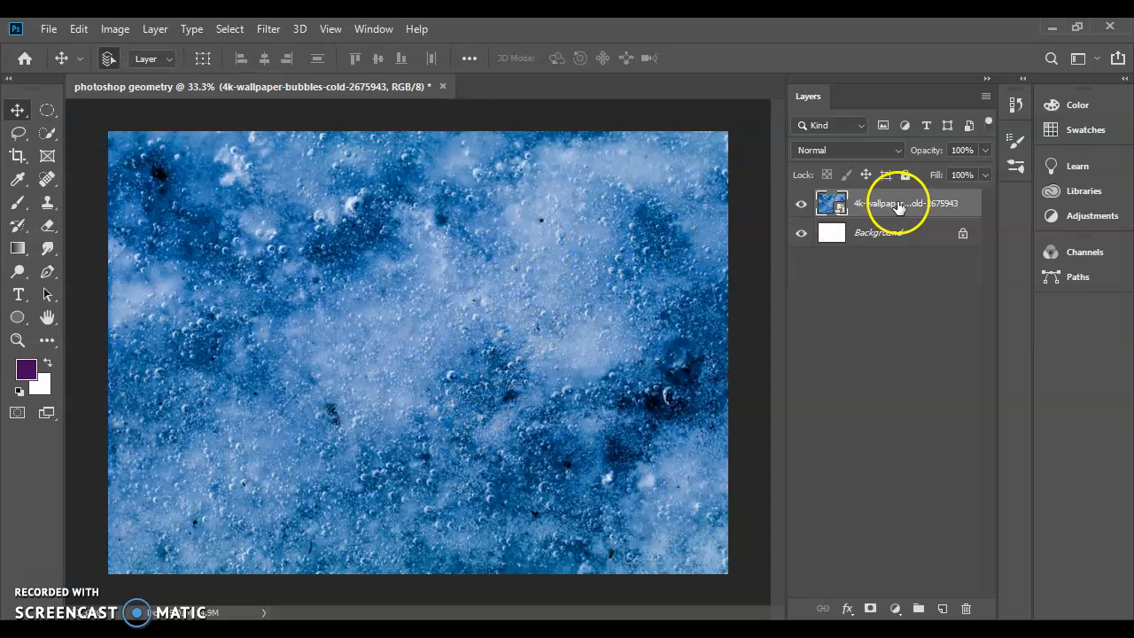
right_click(898, 206)
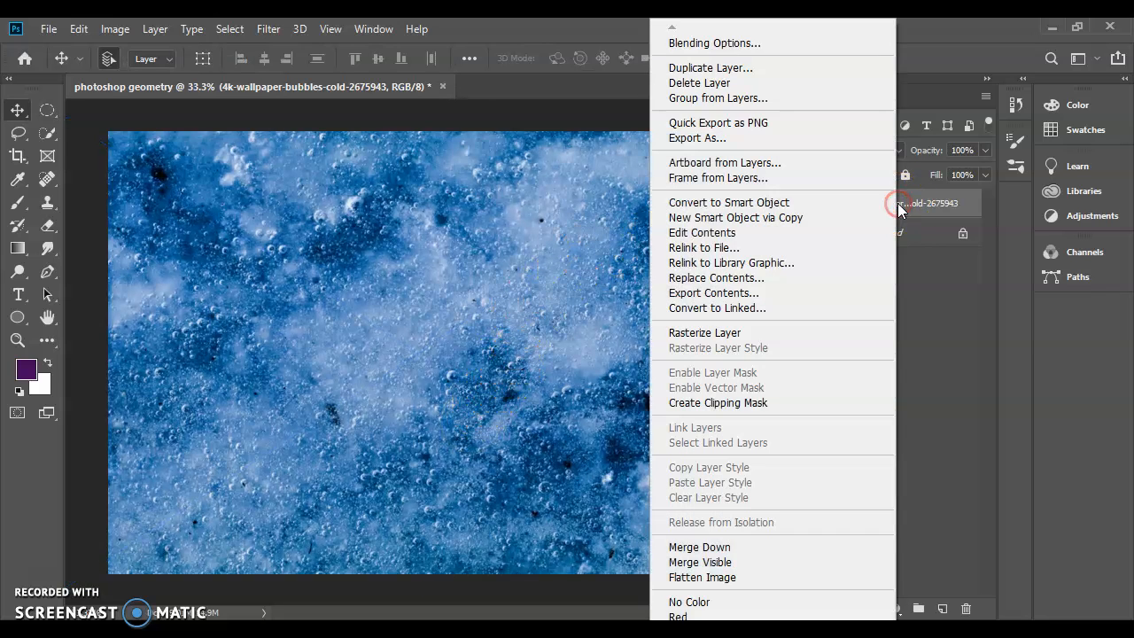
click(792, 333)
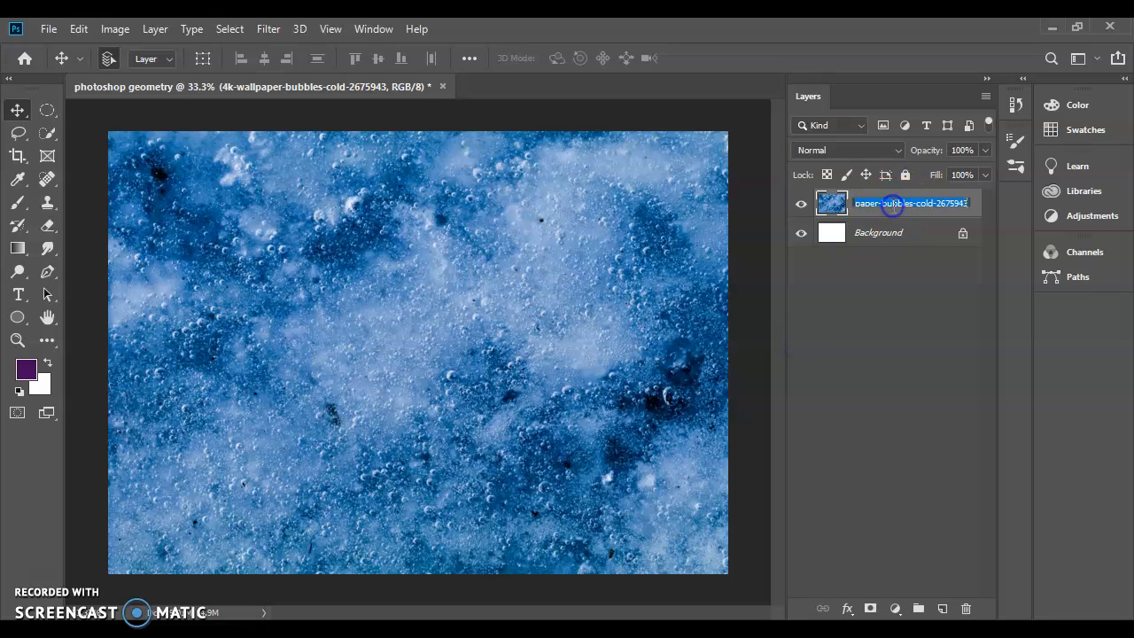
click(974, 206)
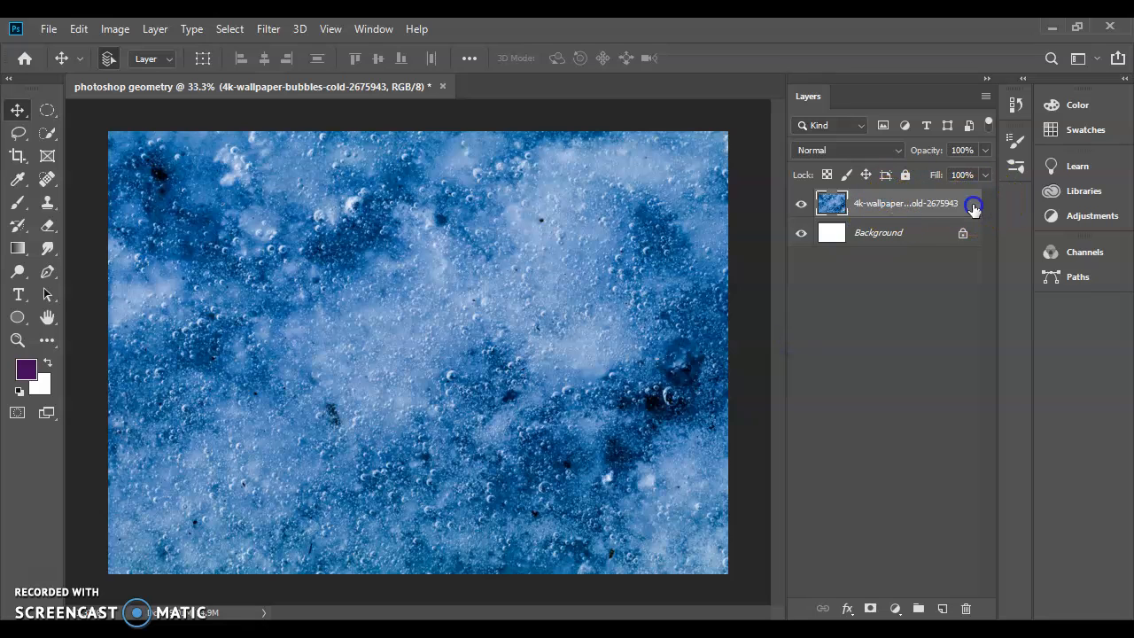
Step: Place the image blurred-background-blurry-blurry-background-2832032 as embedded above the blue bubbles layer
click(49, 28)
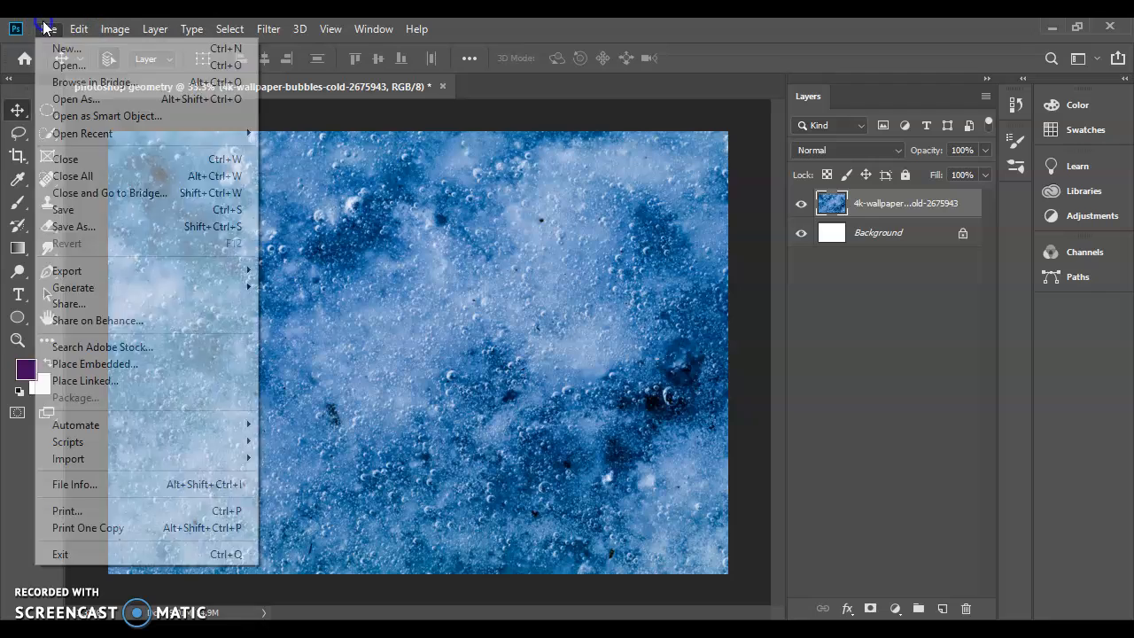
click(93, 364)
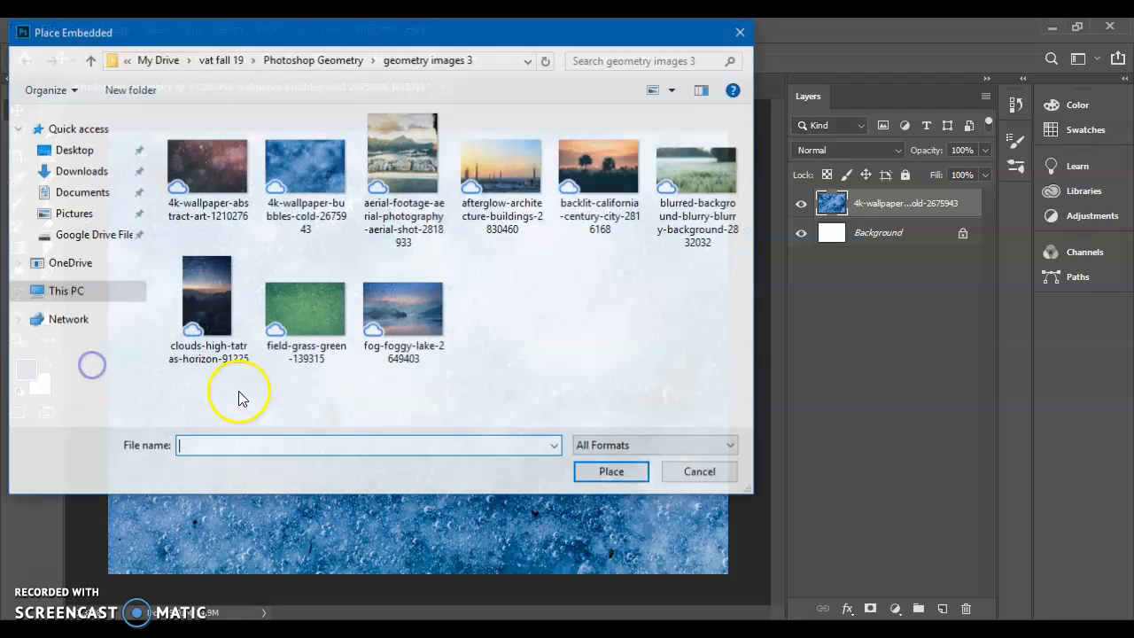
double_click(691, 168)
Step: Enlarge the blurred field image to about 12% so it covers the whole canvas, and rasterize its layer
drag(417, 178, 419, 101)
drag(418, 532, 419, 597)
drag(442, 466, 446, 481)
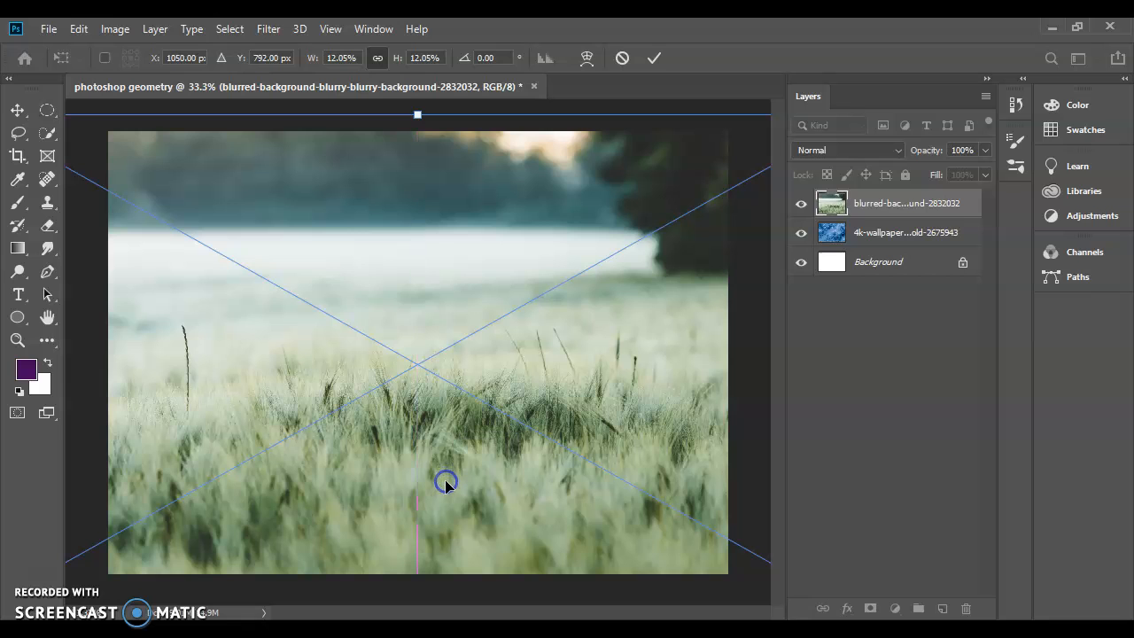
key(Return)
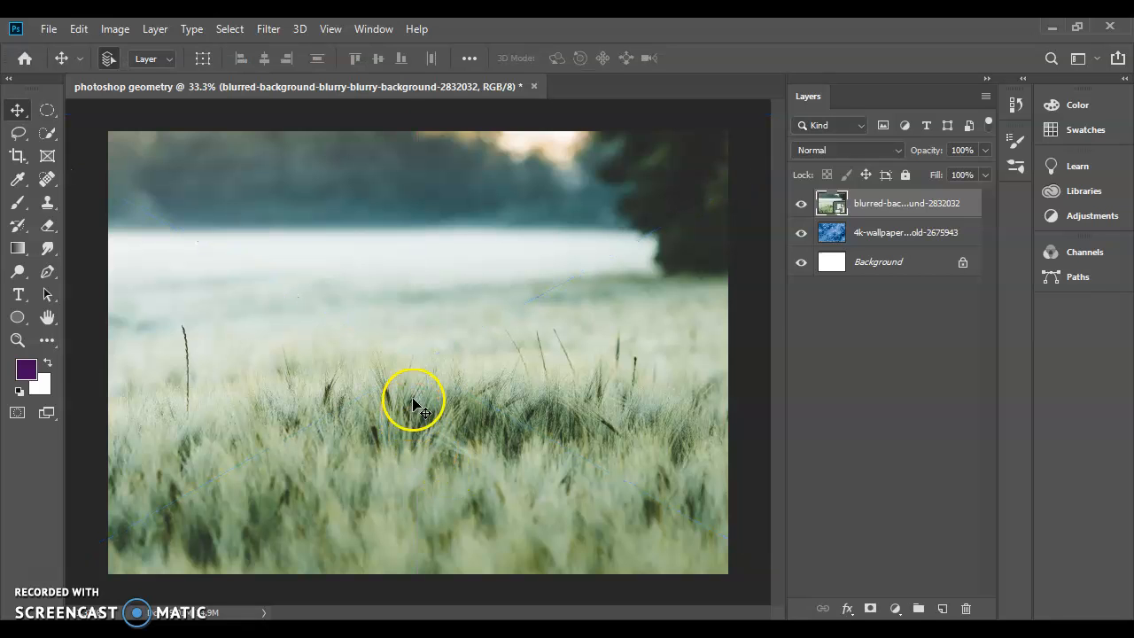
right_click(905, 203)
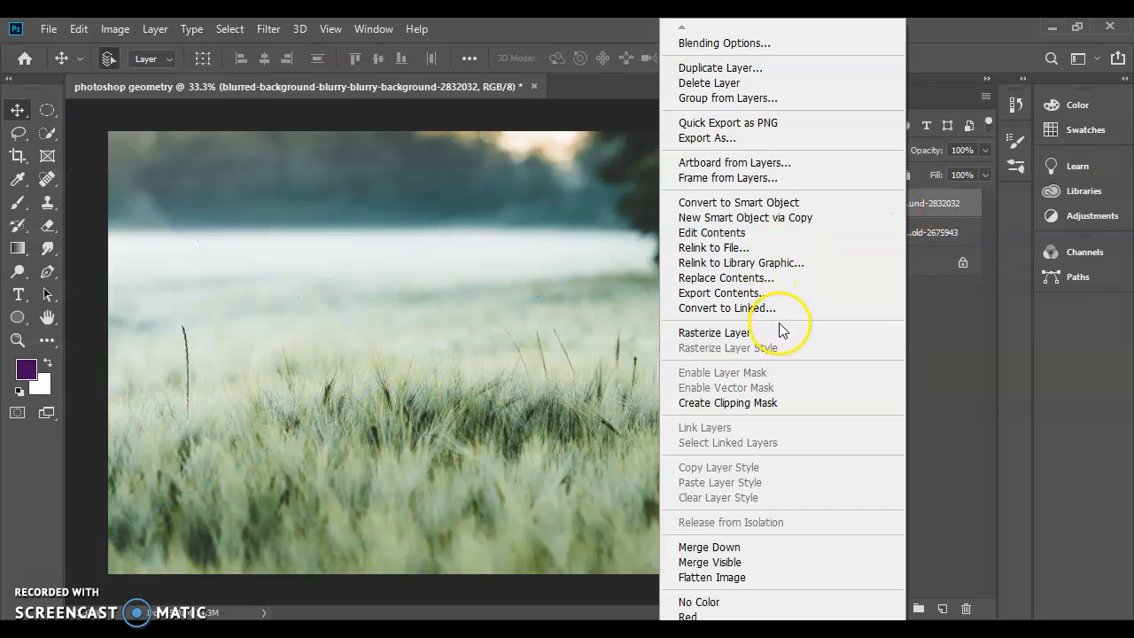
click(781, 333)
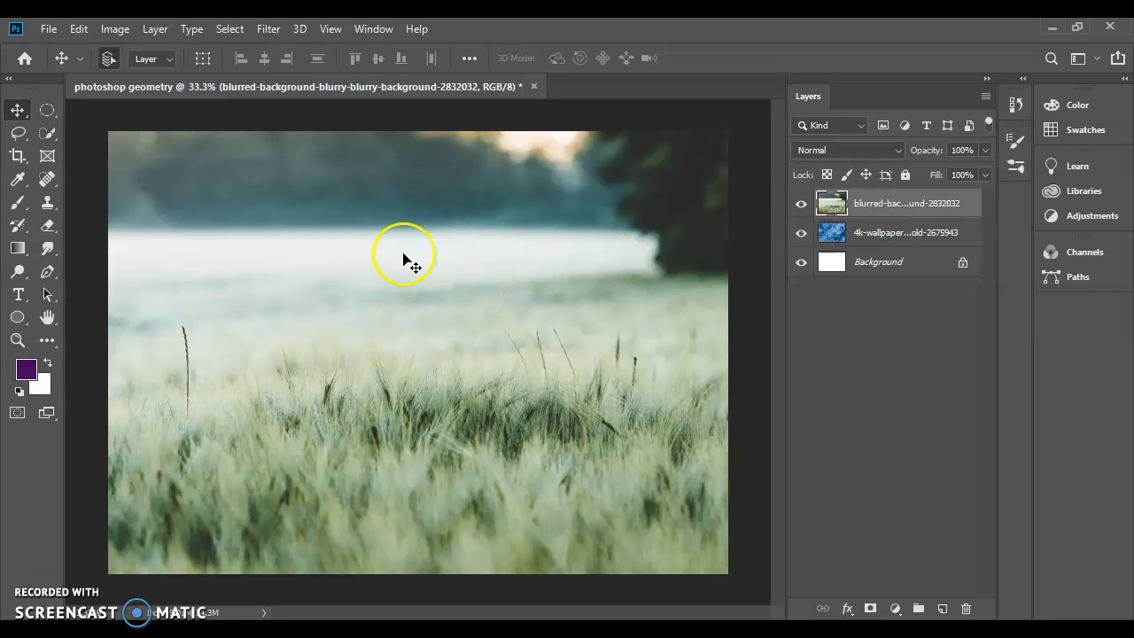
Step: Draw a purple circle shape without a stroke, about 1125 px across, near the middle of the canvas with the Ellipse tool
click(18, 318)
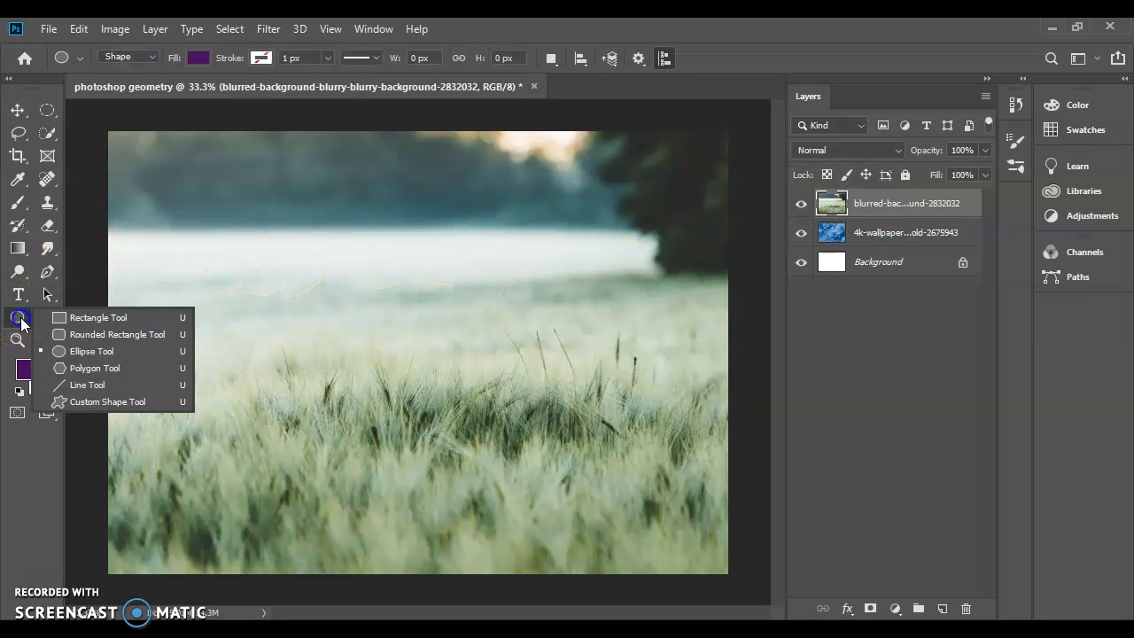
drag(22, 324, 85, 353)
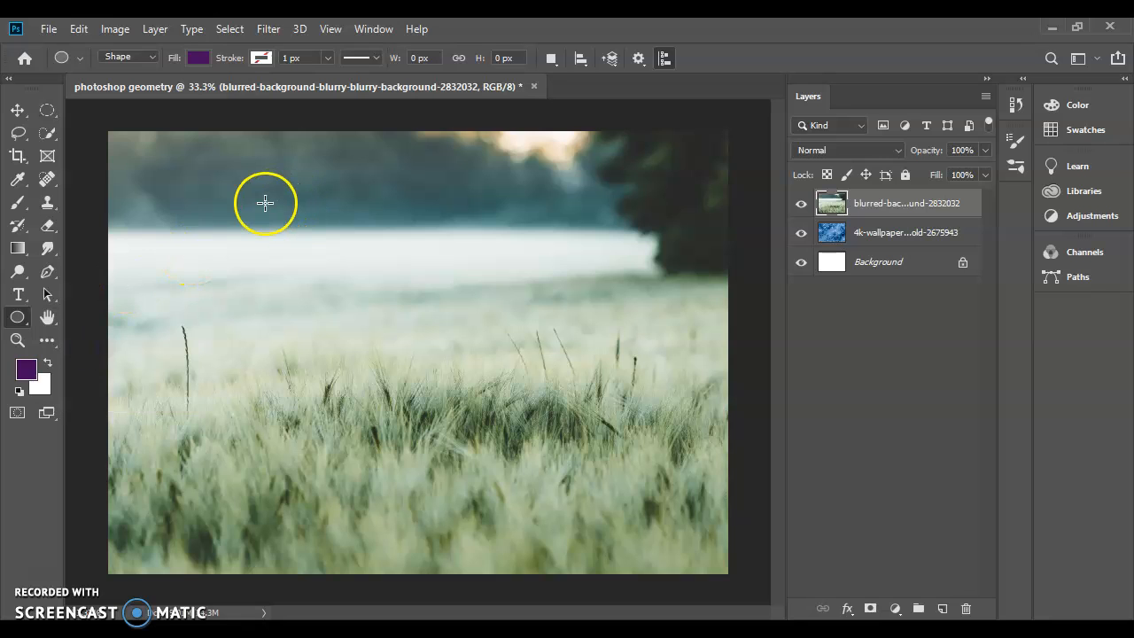
drag(246, 205, 654, 531)
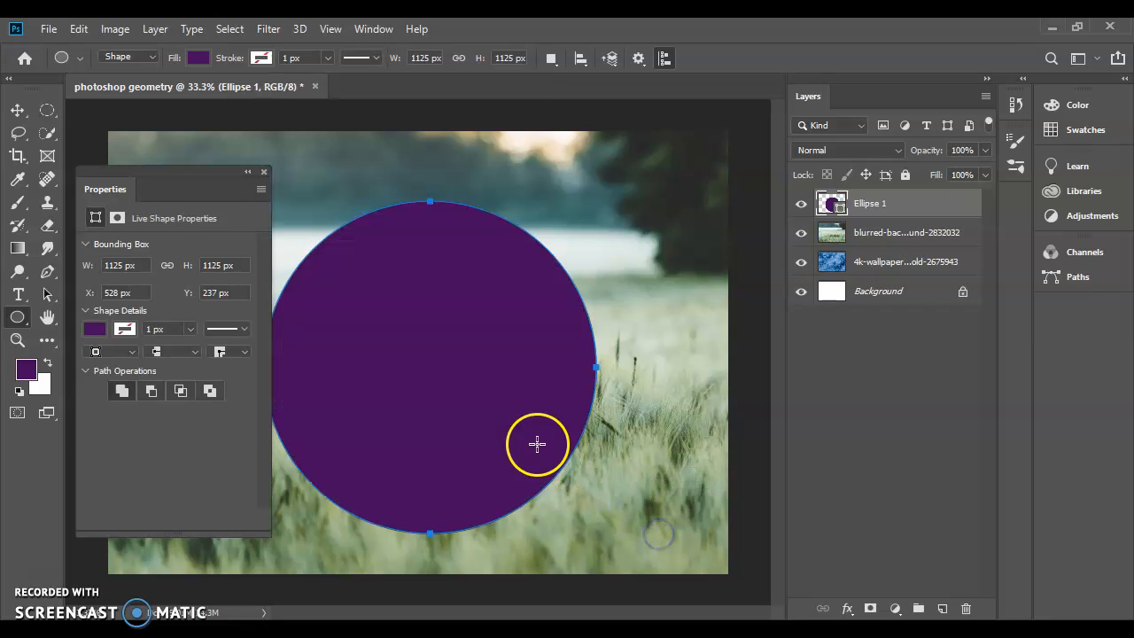
drag(445, 379, 438, 358)
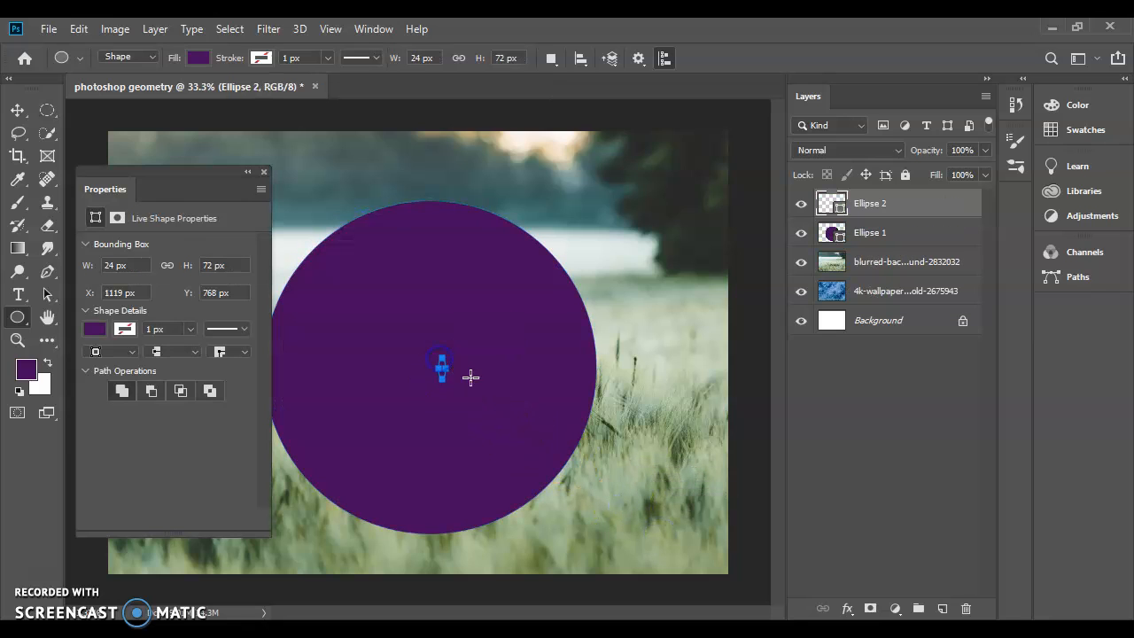
key(ctrl+z)
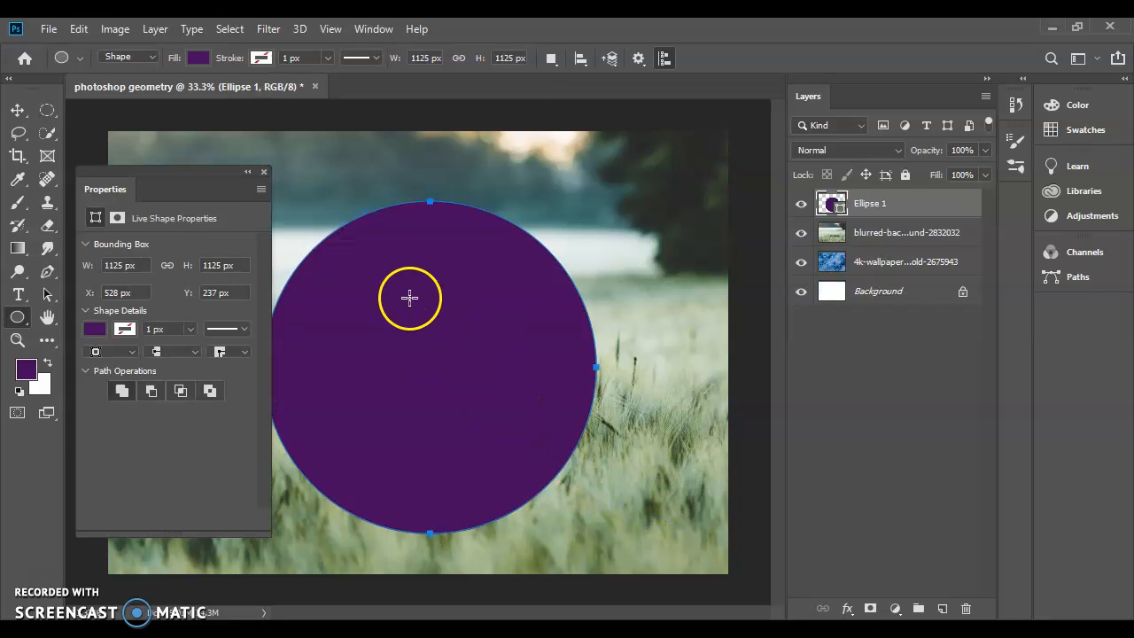
Step: Centre the purple circle on the canvas and move the Properties panel clear of the image
click(17, 110)
drag(433, 336, 465, 352)
drag(160, 170, 923, 319)
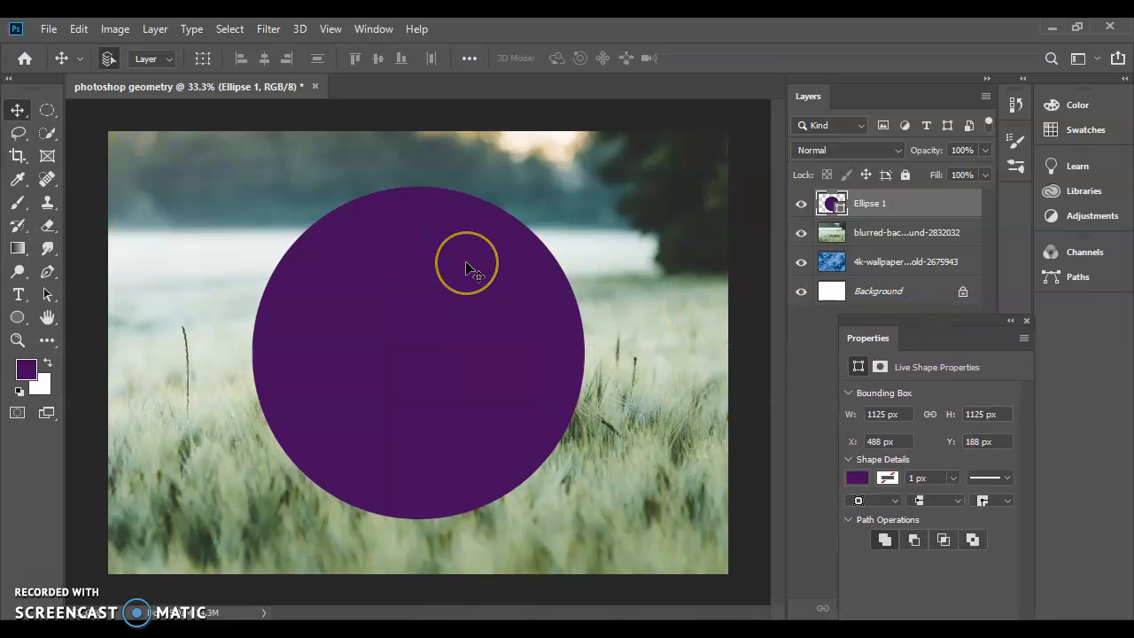
Step: Transform the purple circle, scaling it to about 102.4% and centring it on the canvas
key(ctrl+t)
mouse_move(467, 301)
mouse_down()
mouse_move(435, 296)
mouse_move(462, 302)
mouse_move(466, 329)
mouse_move(457, 298)
mouse_move(473, 311)
mouse_move(463, 310)
mouse_up()
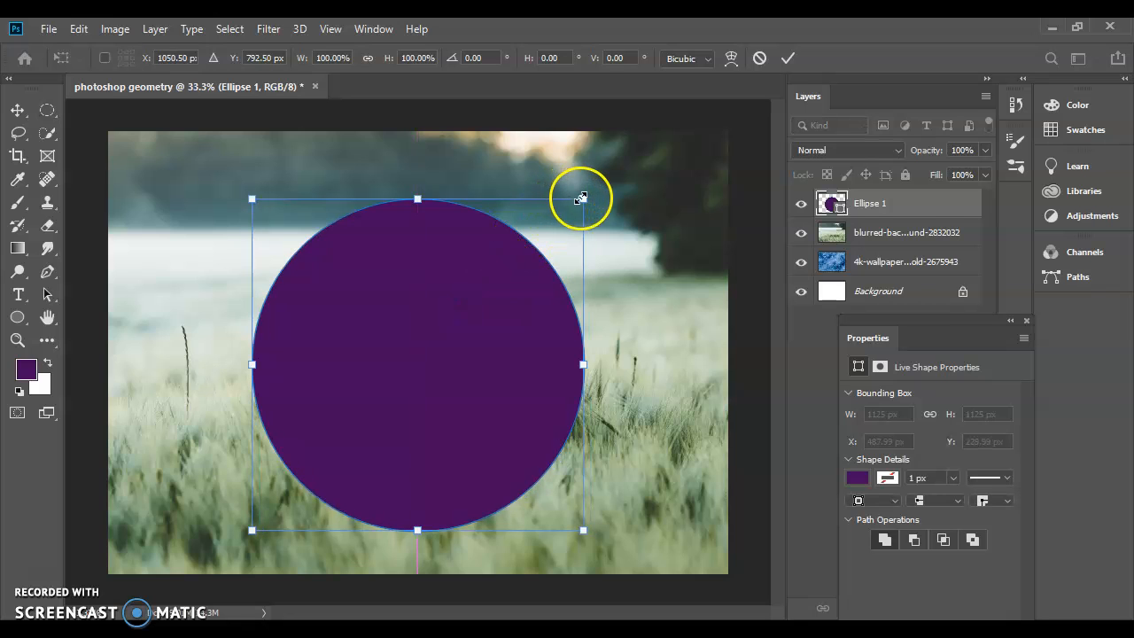
mouse_move(591, 207)
mouse_down()
mouse_move(631, 185)
mouse_move(576, 222)
mouse_move(598, 201)
mouse_up()
mouse_move(456, 355)
mouse_down()
mouse_move(454, 342)
mouse_move(467, 340)
mouse_move(452, 341)
mouse_up()
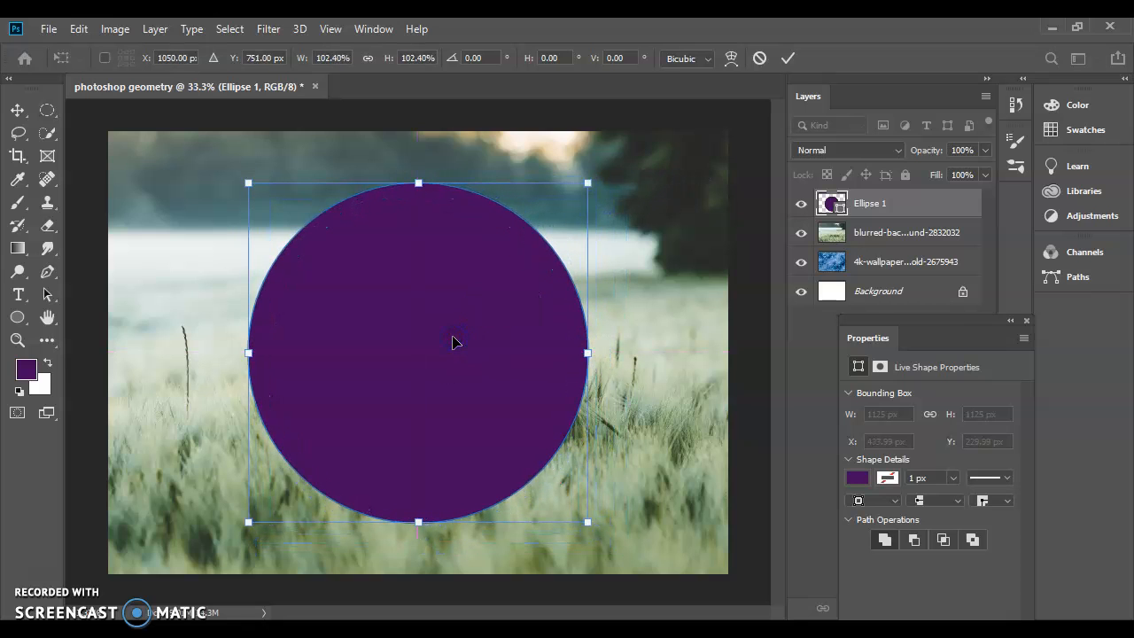
key(Return)
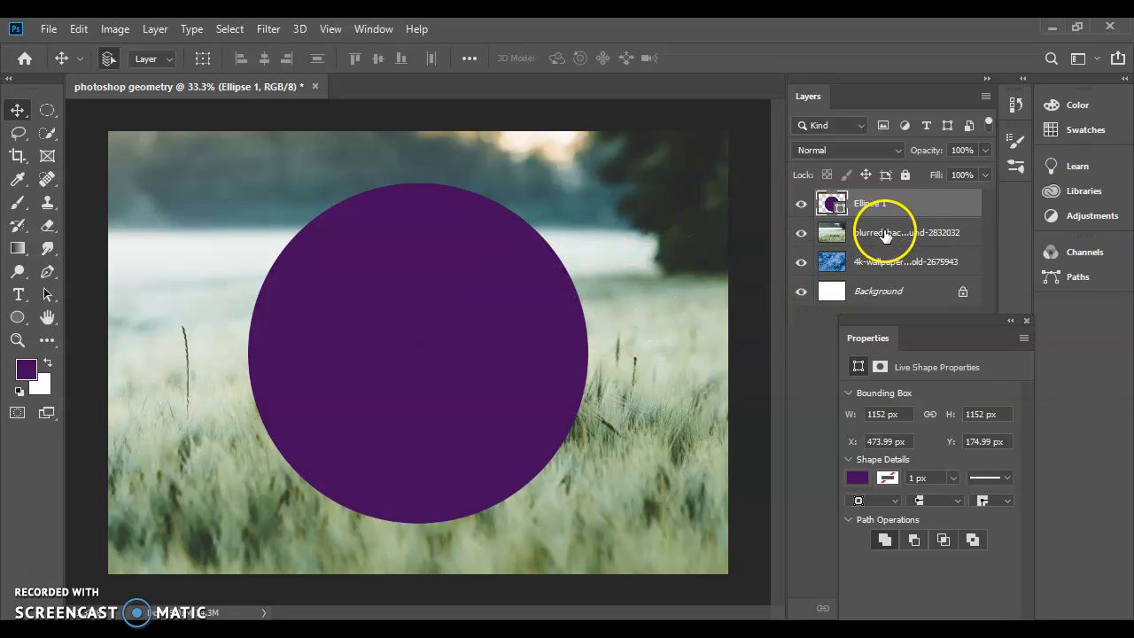
Step: Move the blurred field layer above the circle, clip it to the circle and shift the photo upwards inside it
drag(879, 235, 871, 202)
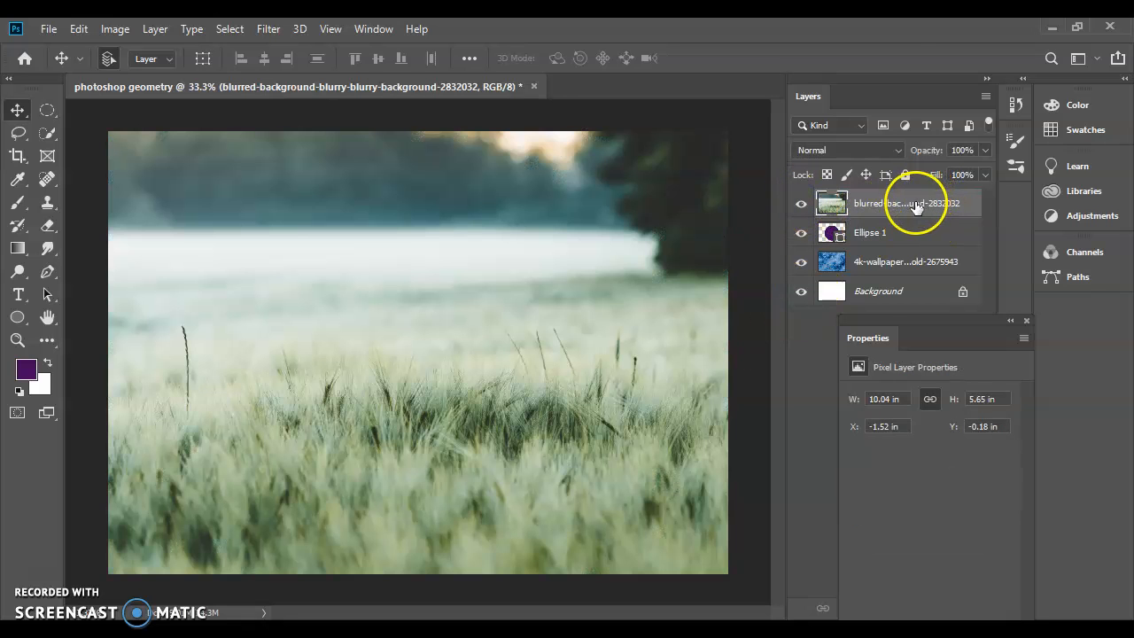
right_click(916, 204)
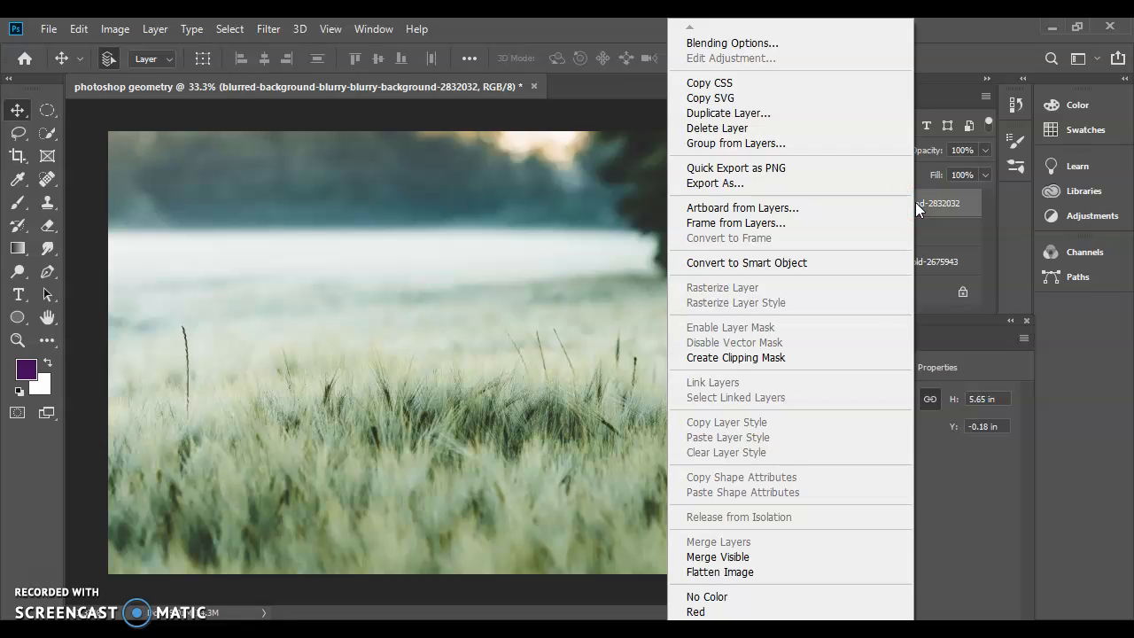
click(836, 357)
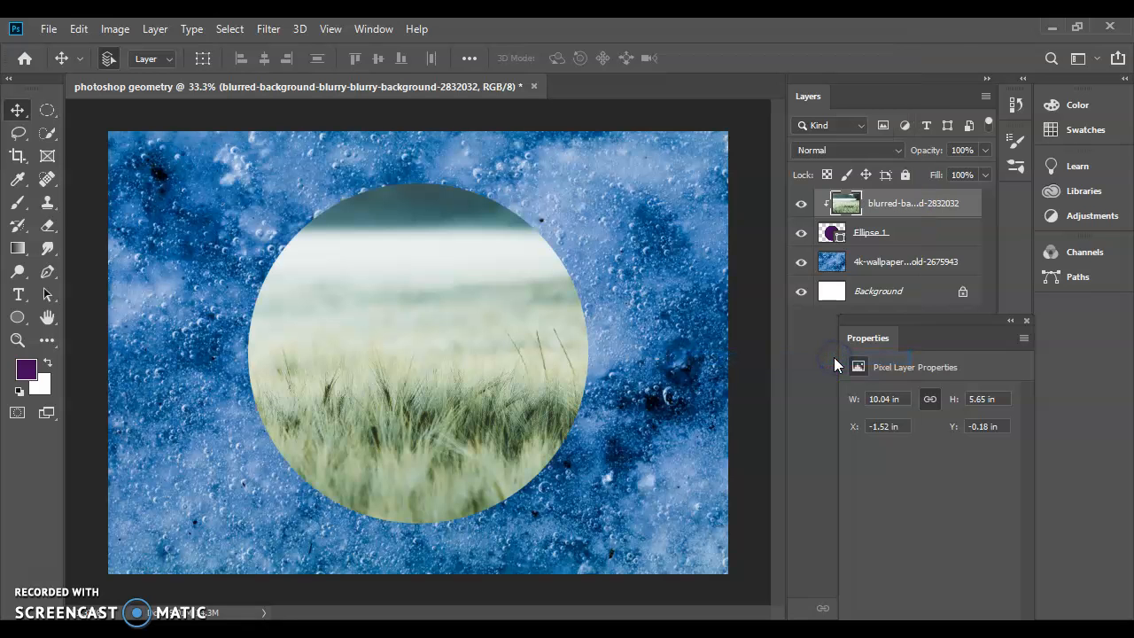
mouse_move(426, 351)
mouse_down()
mouse_move(433, 360)
mouse_move(437, 339)
mouse_move(476, 392)
mouse_move(418, 296)
mouse_move(435, 340)
mouse_up()
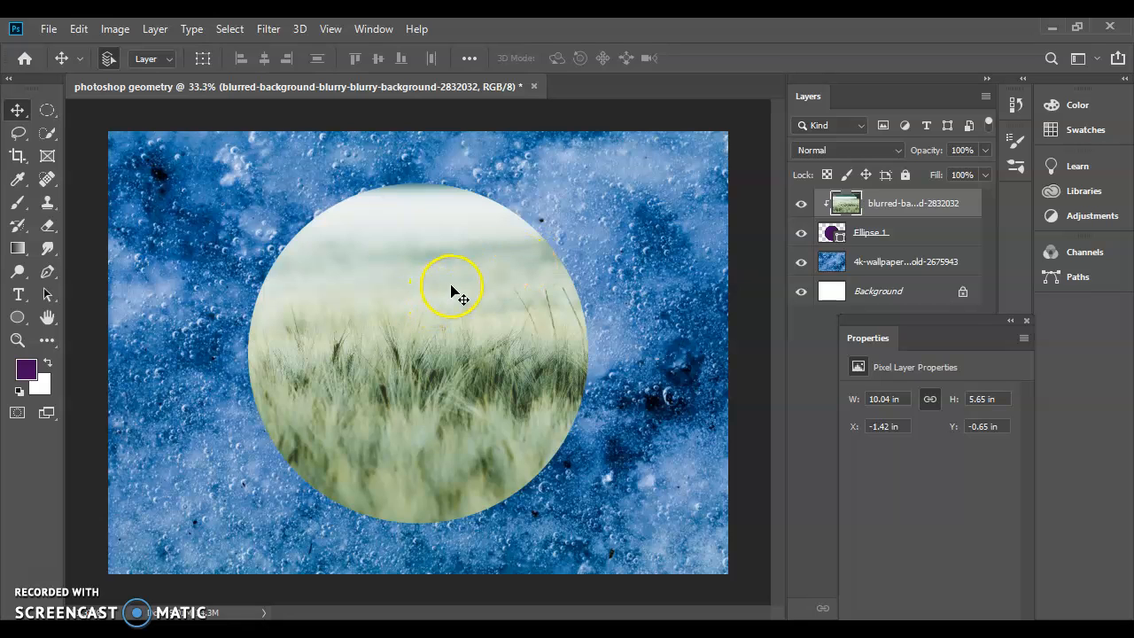
Step: Scale the circle and its clipped field photo together to about 107.26% and move them slightly up on the canvas
click(923, 235)
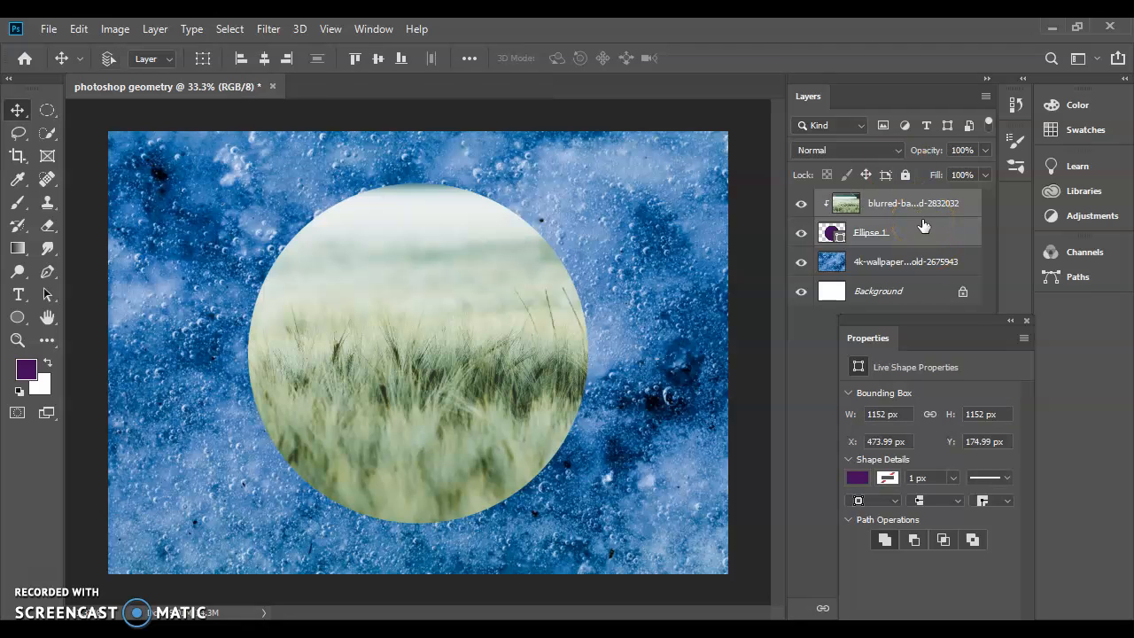
key(ctrl+t)
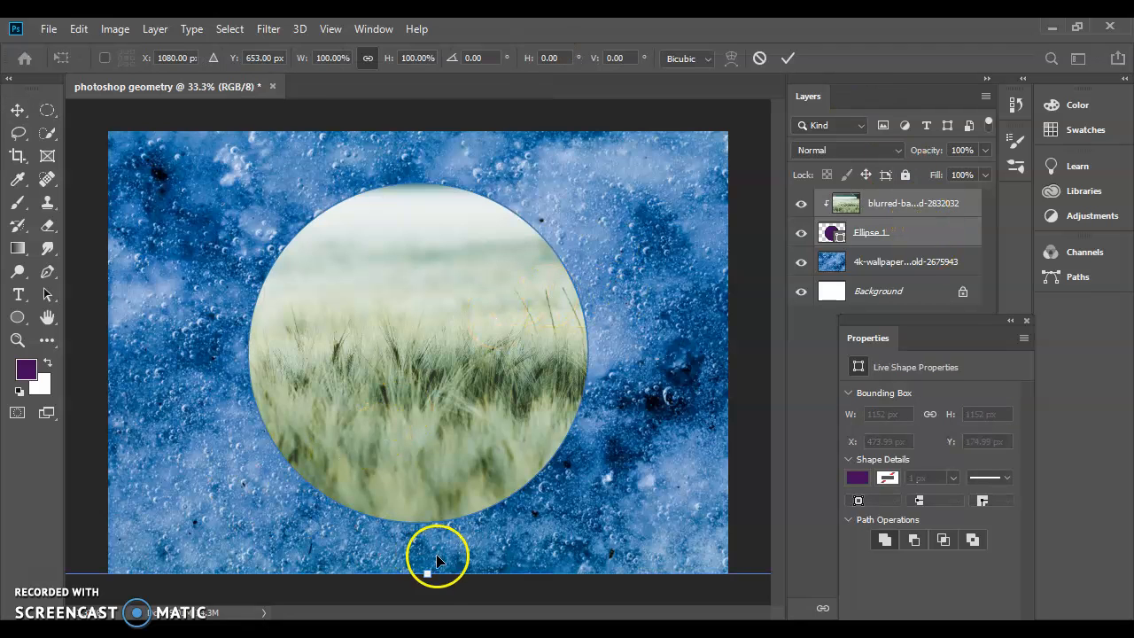
drag(427, 574, 455, 610)
drag(428, 462, 427, 433)
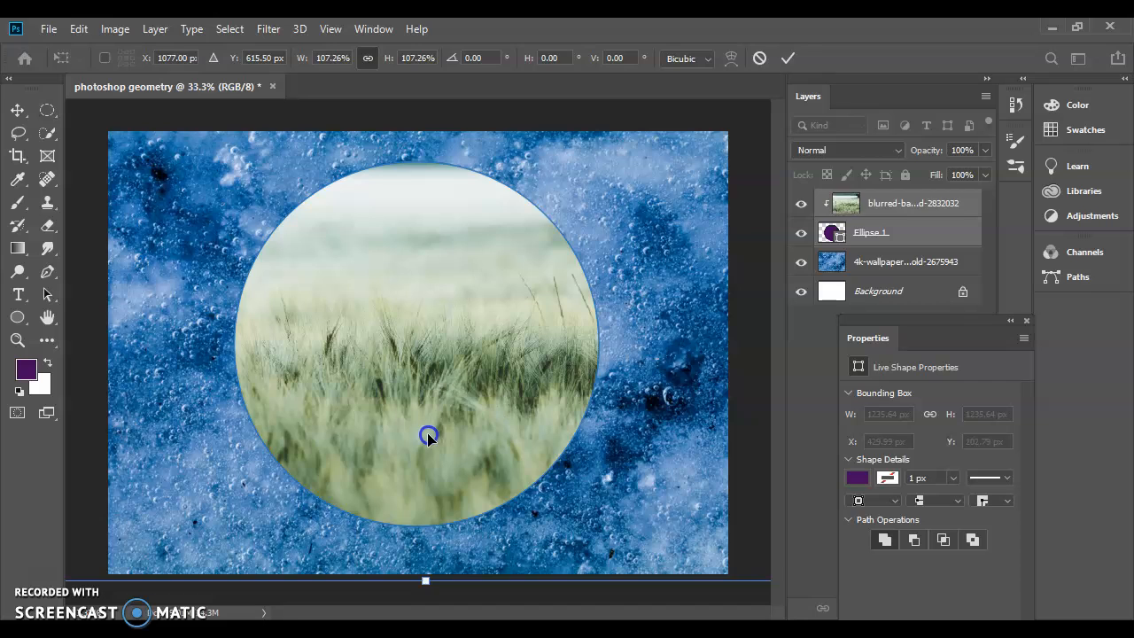
key(Return)
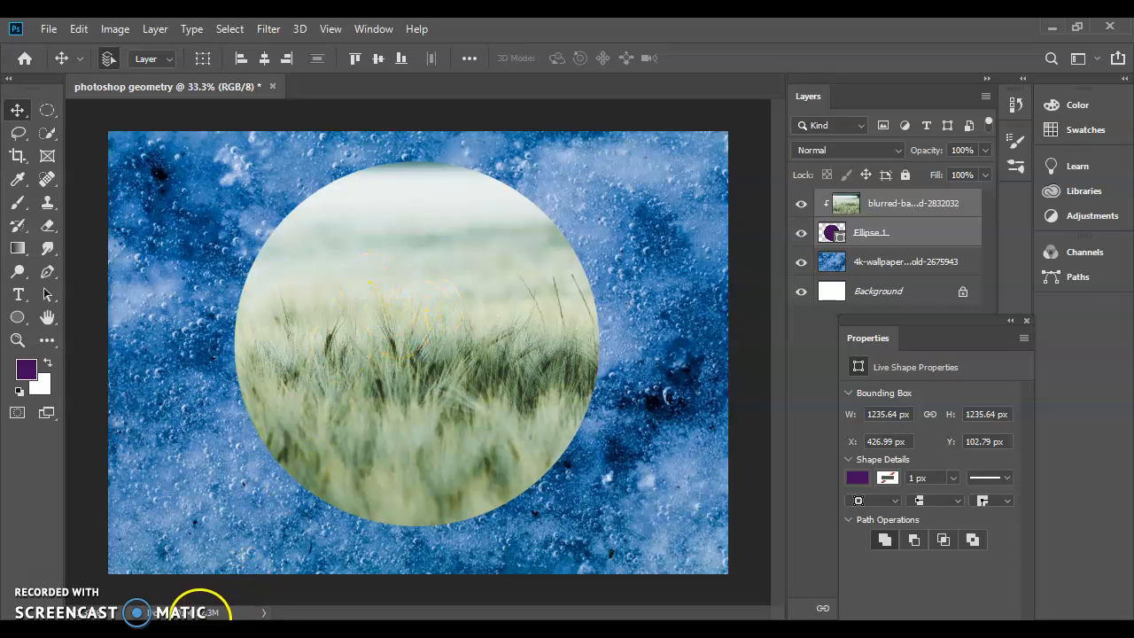
Step: Switch to File Explorer and open the Photoshop Geometry folder inside My Drive's vat fall 19 folder
key(alt+Tab)
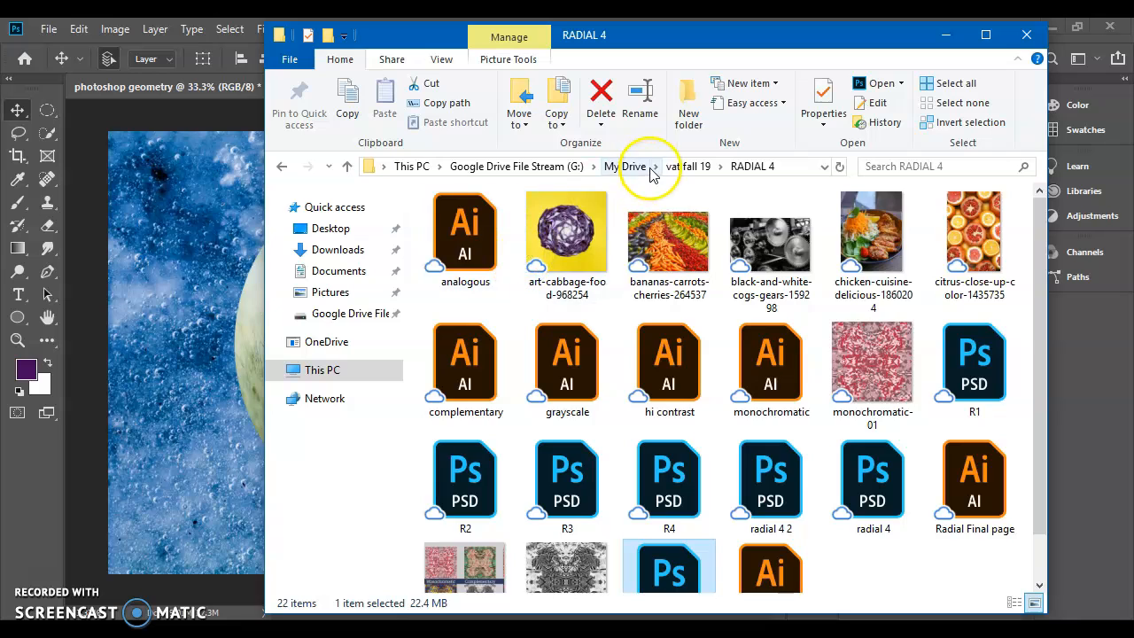
click(625, 167)
scroll(455, 486, down, 2)
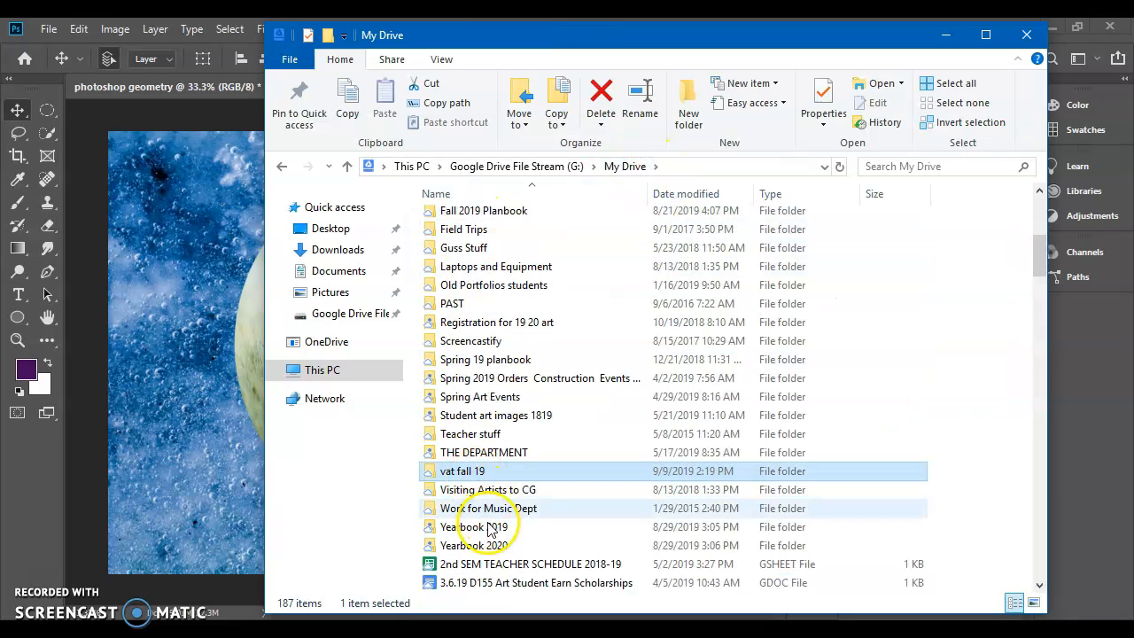
double_click(483, 472)
double_click(575, 250)
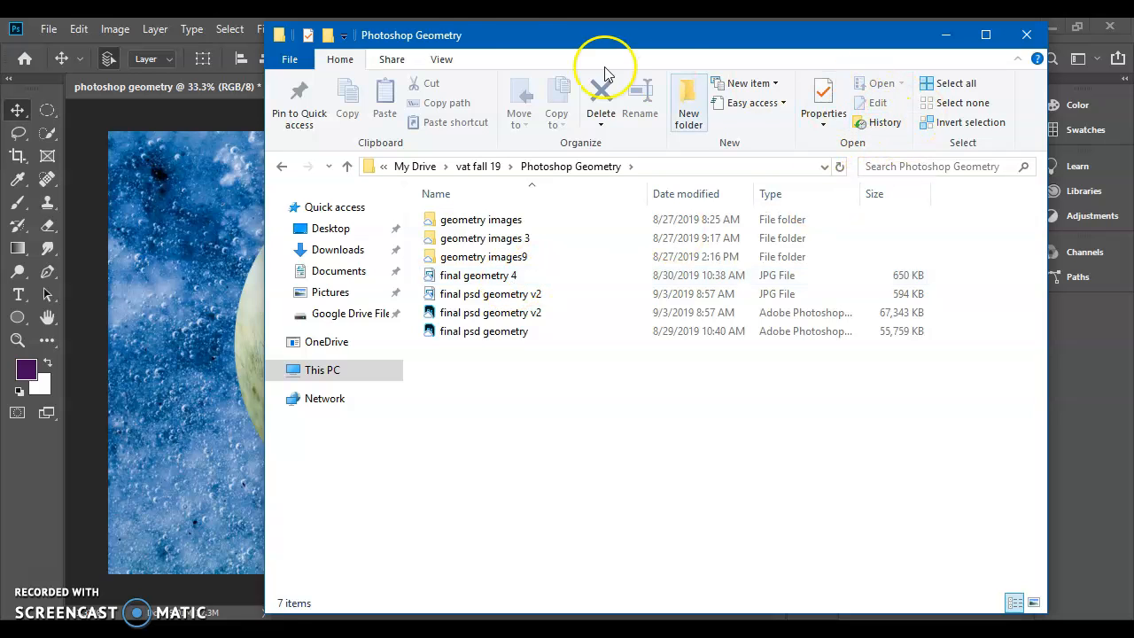
Step: Display the folder as extra large icons, examine the finished geometry examples and return to Photoshop
click(443, 58)
click(482, 84)
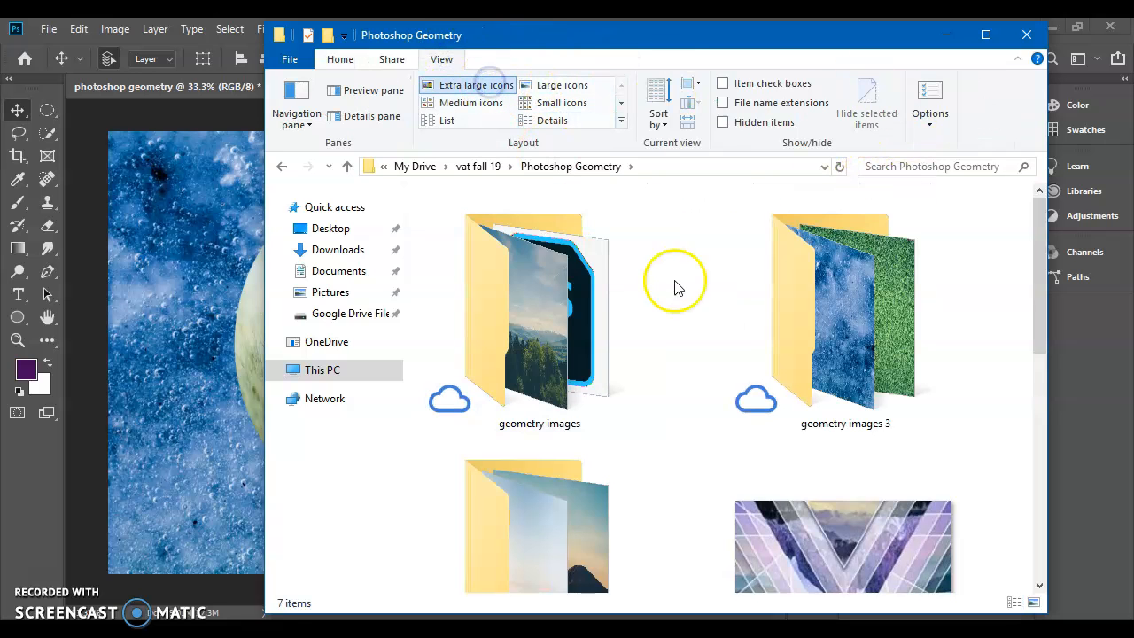
scroll(850, 376, down, 3)
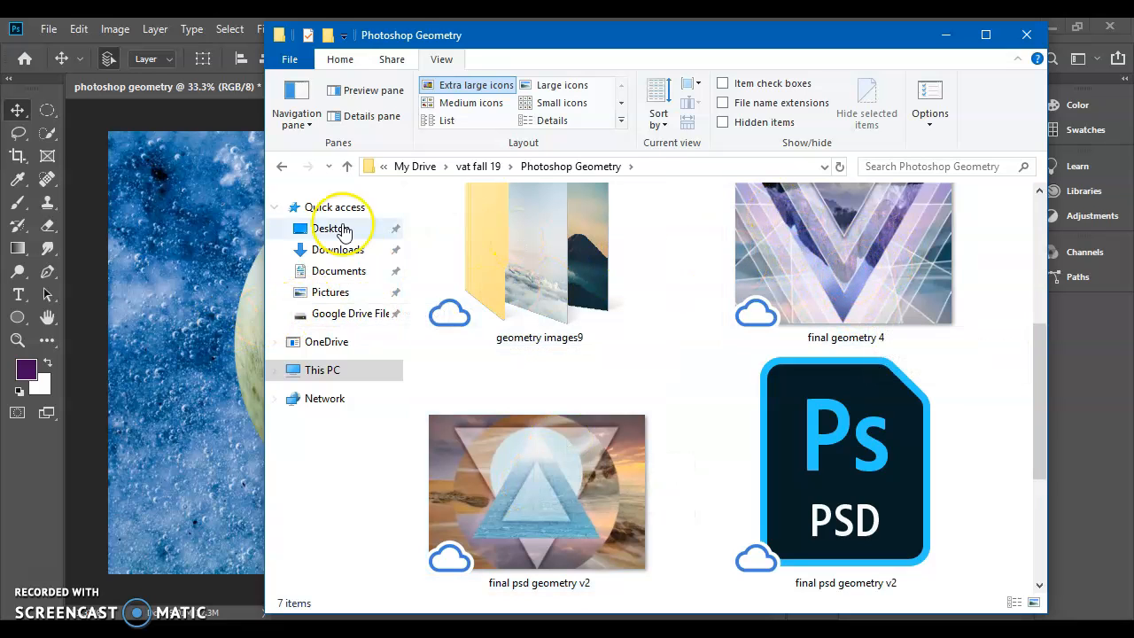
click(224, 237)
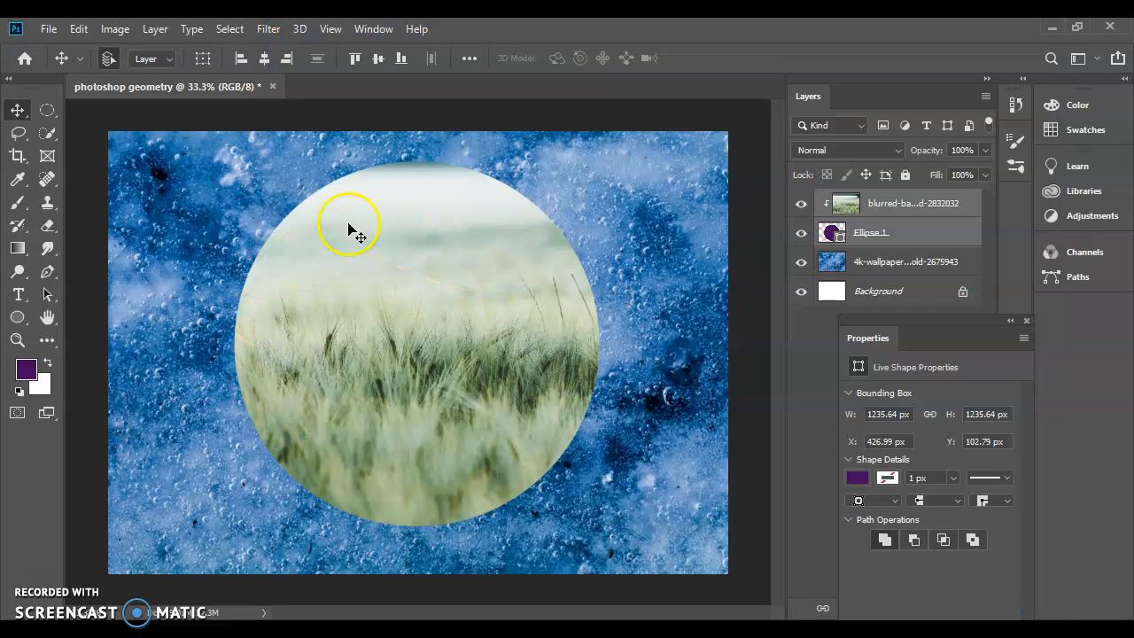
Step: Draw a second, smaller circle shape about 702 px across and centre it on the canvas over the field circle
click(17, 317)
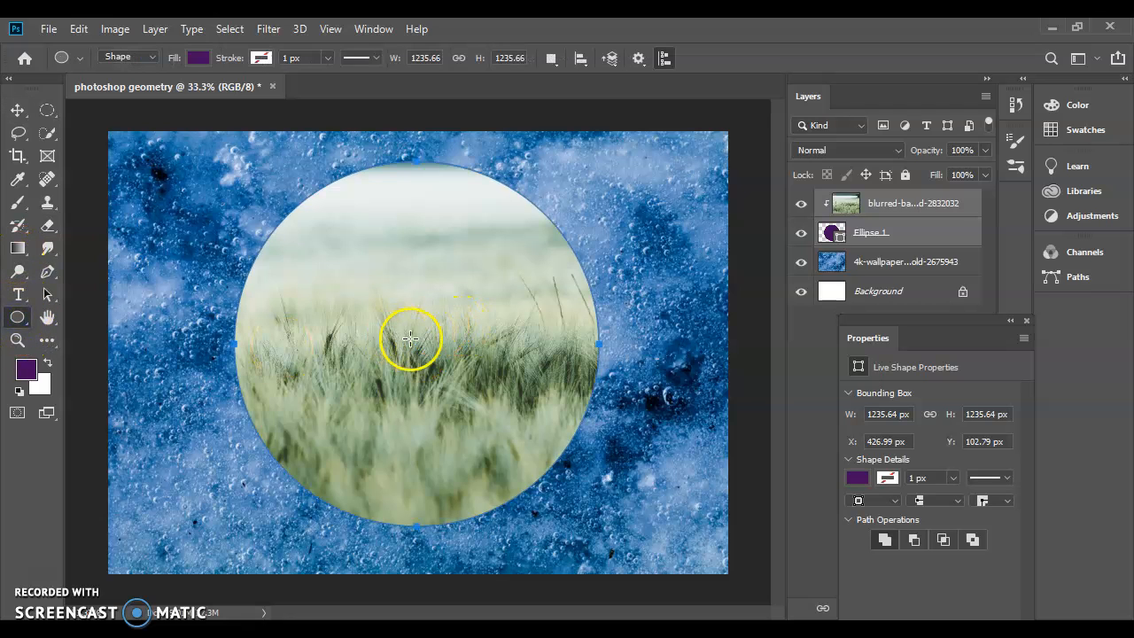
drag(358, 257, 566, 466)
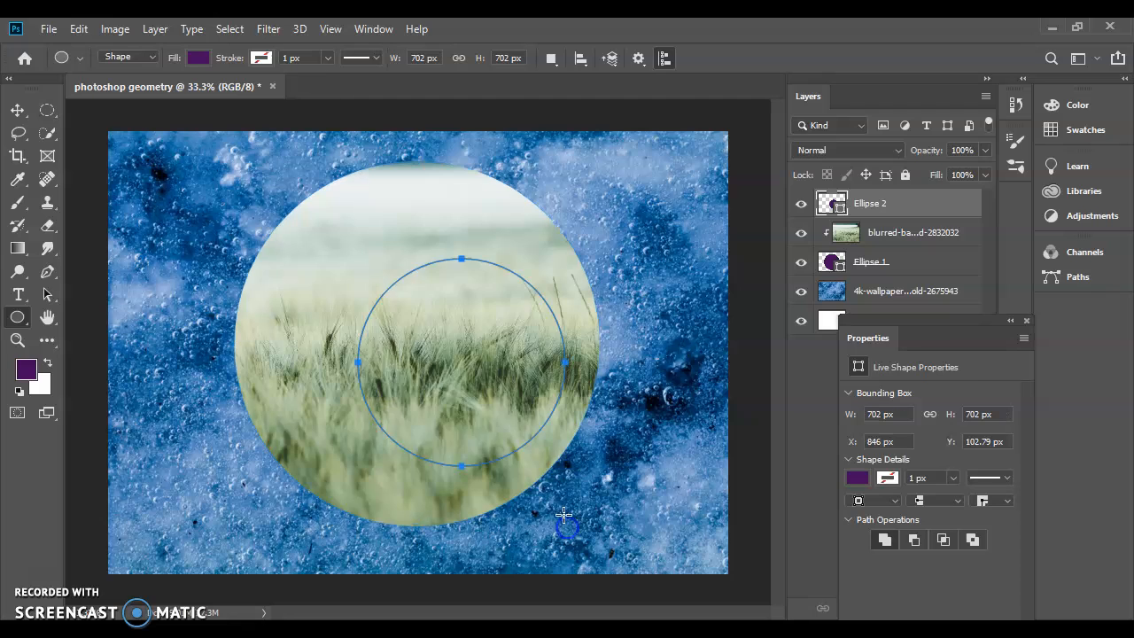
click(18, 110)
drag(486, 377, 441, 366)
drag(438, 364, 442, 370)
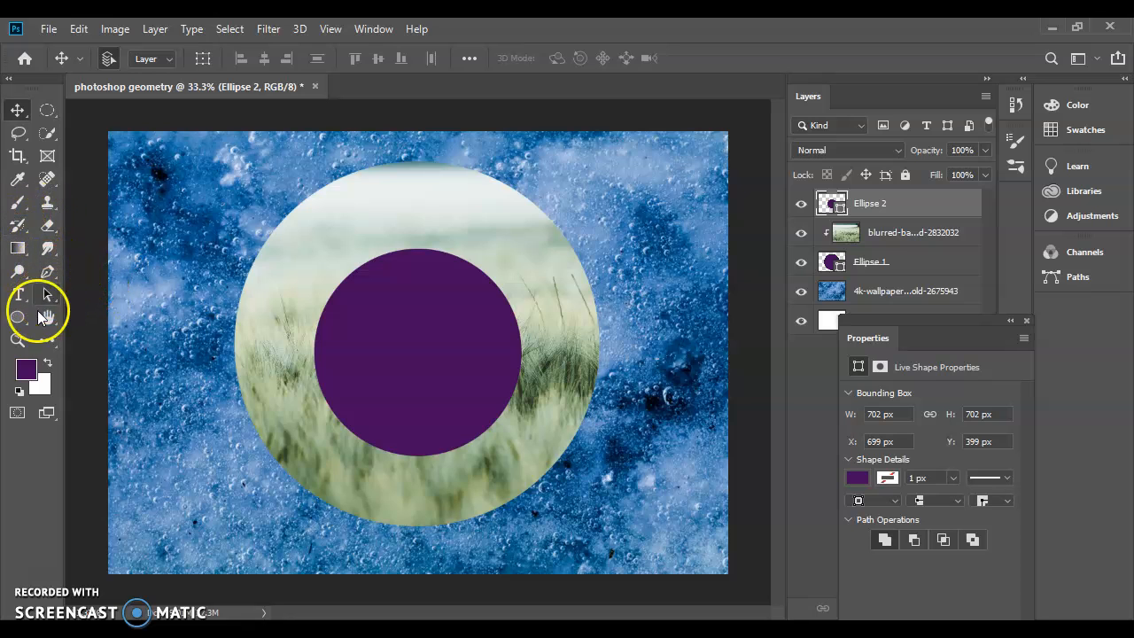
Step: Sample a medium blue from the bubbly background photo as the foreground colour with the Eyedropper tool
click(18, 179)
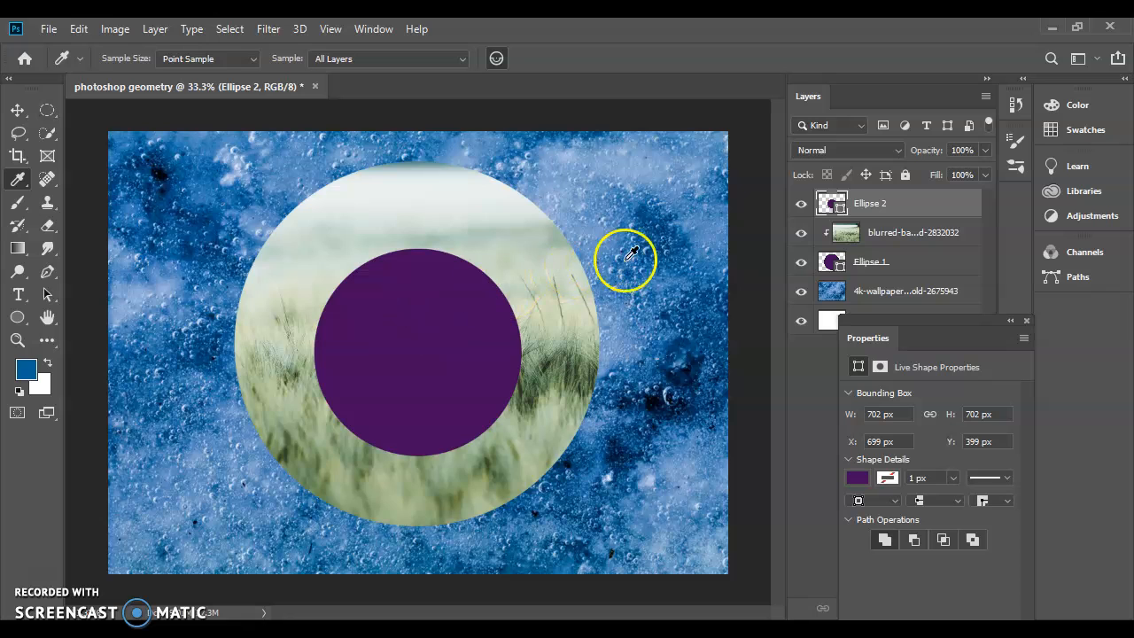
click(643, 271)
click(652, 300)
click(645, 292)
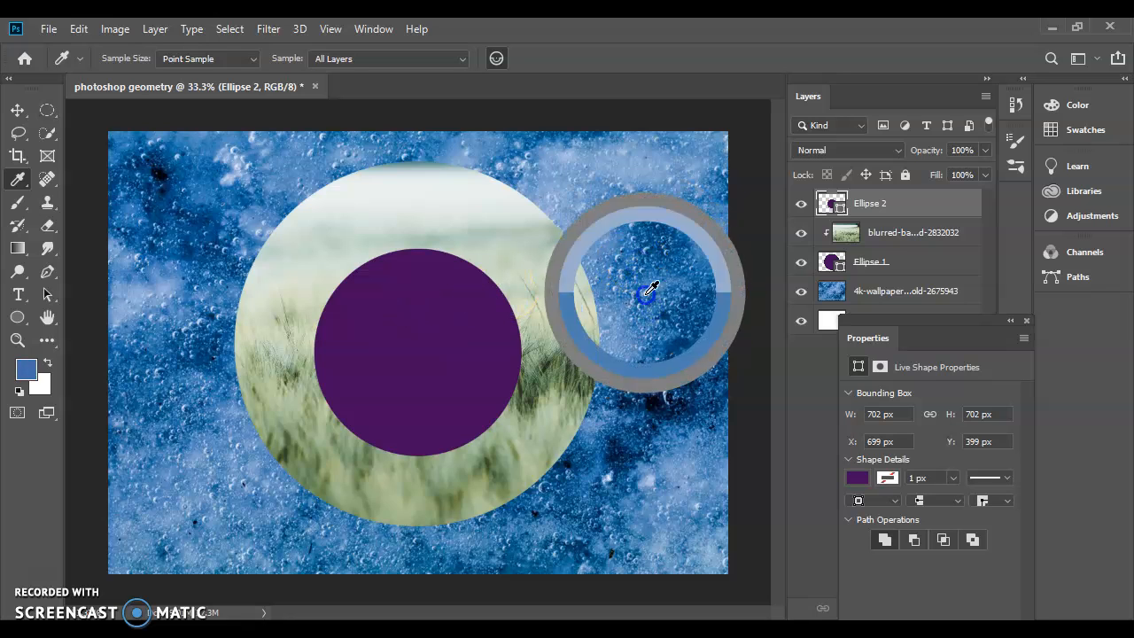
click(622, 235)
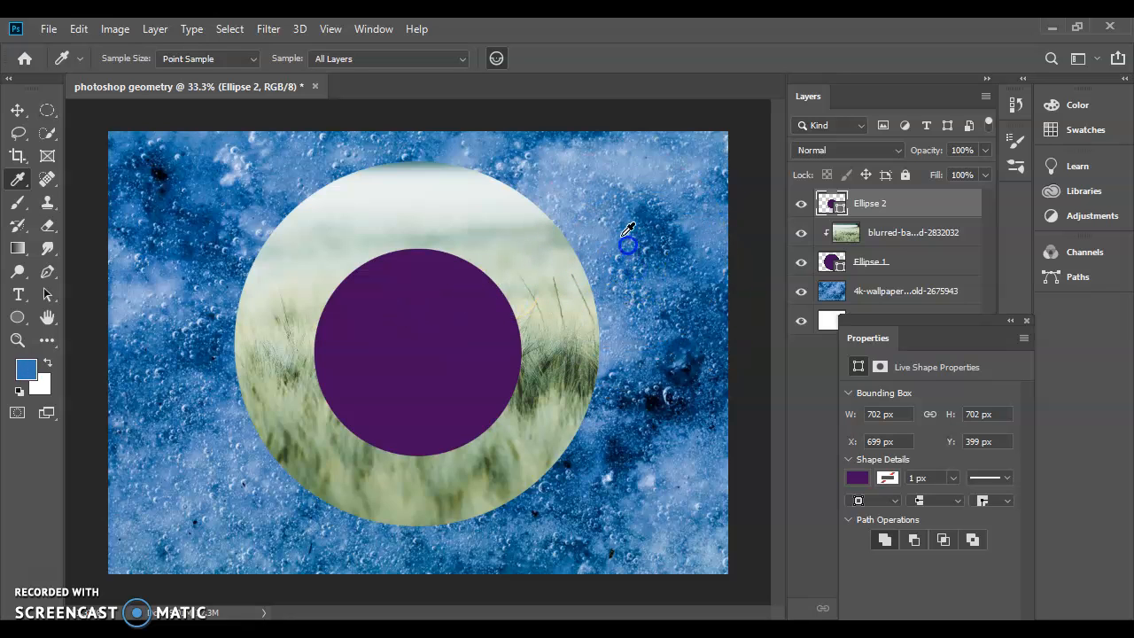
Step: Change the small circle's fill to the muted blue #879bc3 sampled from the background photo
double_click(842, 210)
click(785, 186)
click(795, 228)
click(773, 274)
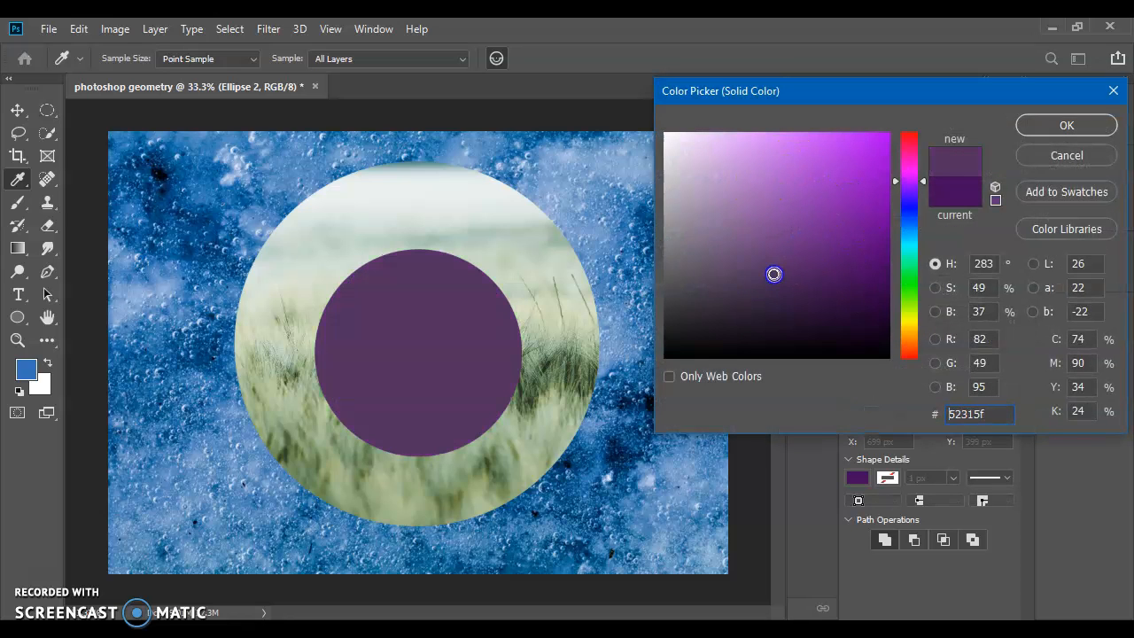
click(615, 215)
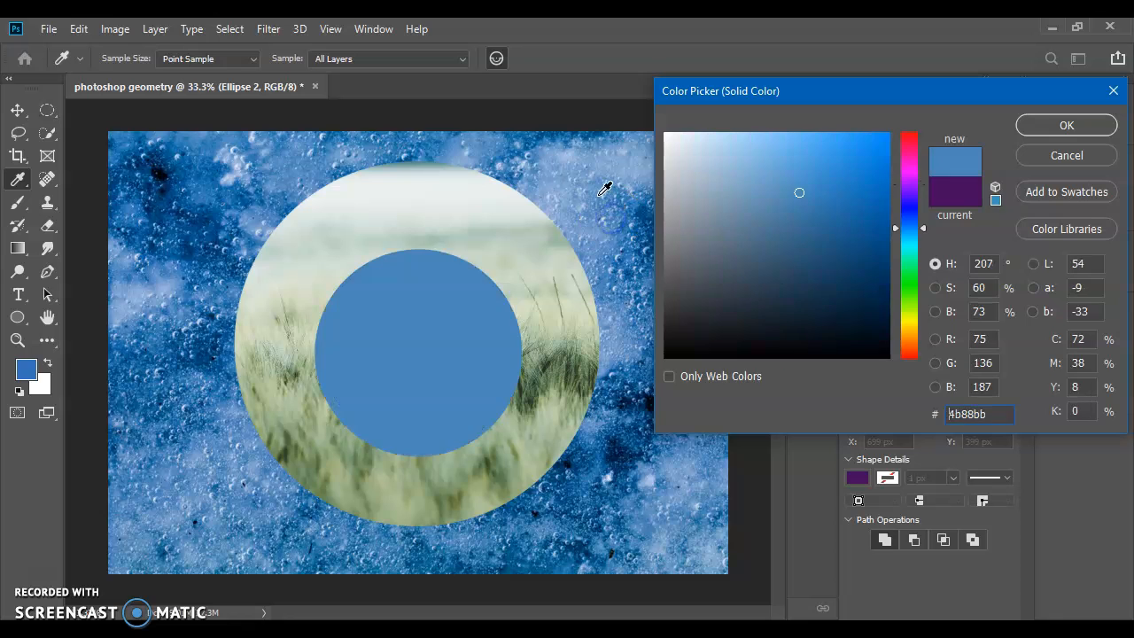
click(512, 159)
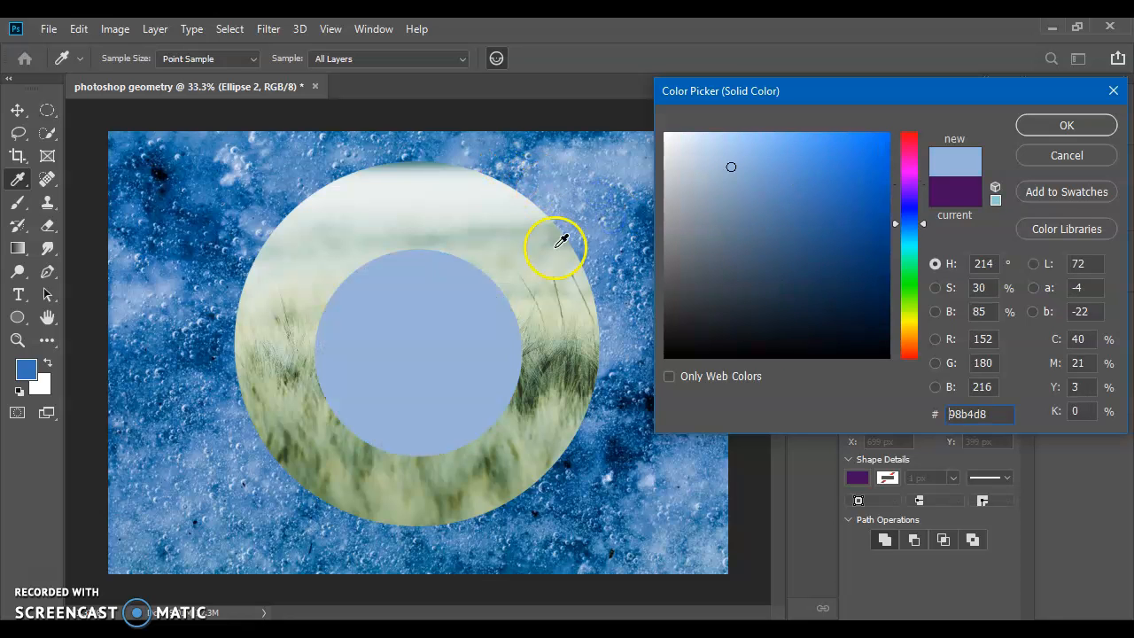
click(637, 484)
click(683, 473)
click(641, 414)
click(625, 379)
click(615, 354)
click(609, 339)
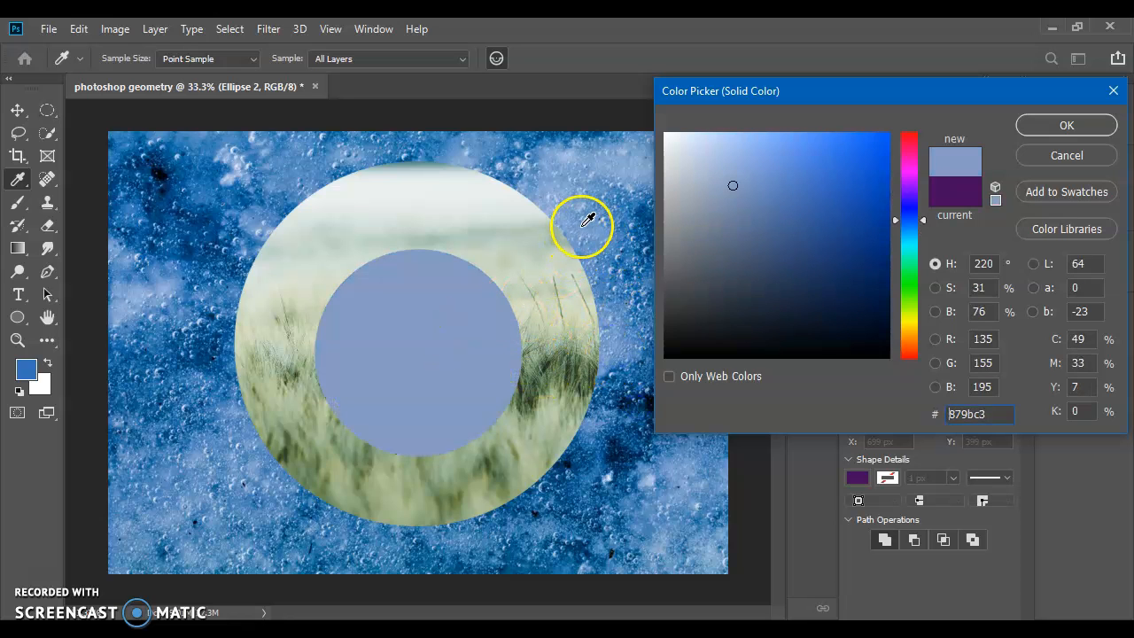
click(1056, 125)
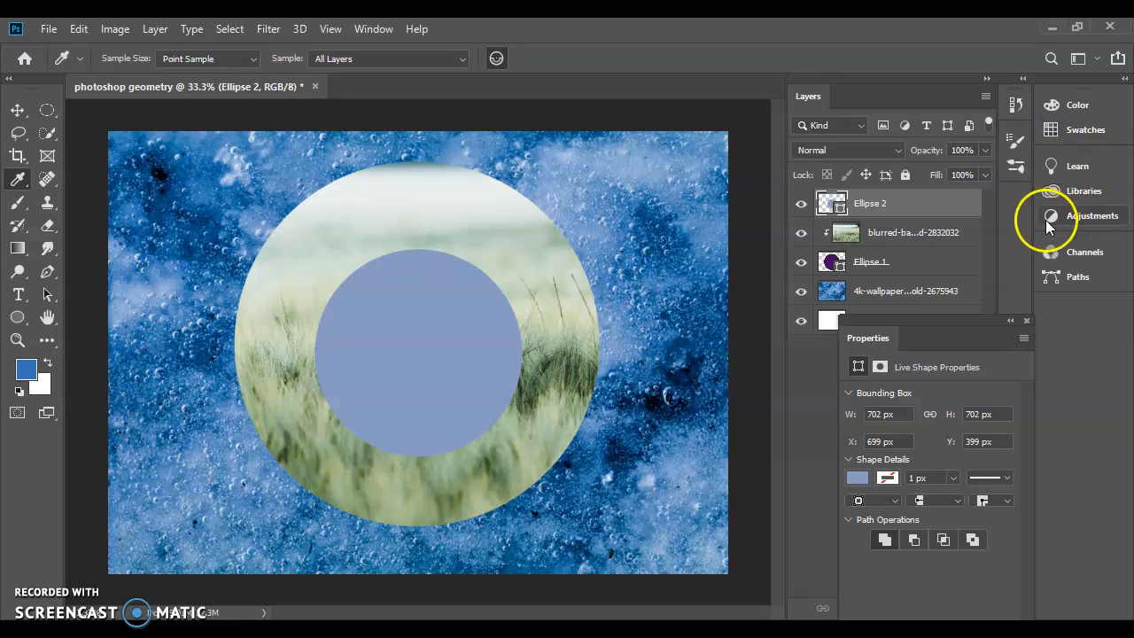
Step: Set the small circle layer's opacity to 97% and its fill to 52%
drag(956, 173, 1007, 185)
drag(941, 156, 932, 155)
click(986, 175)
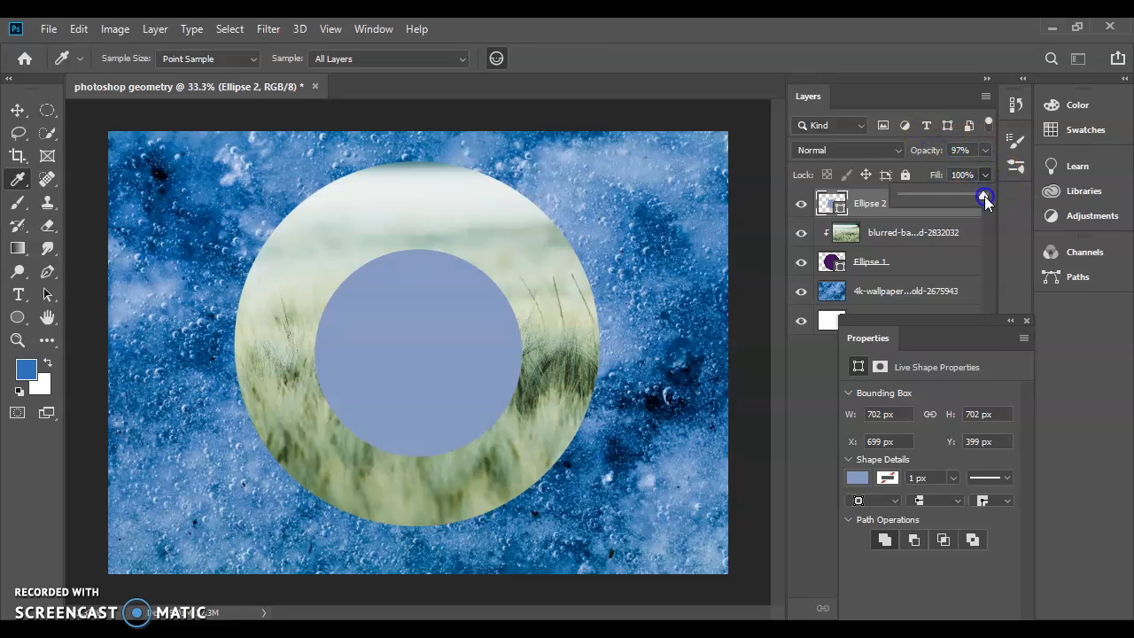
drag(954, 202, 947, 199)
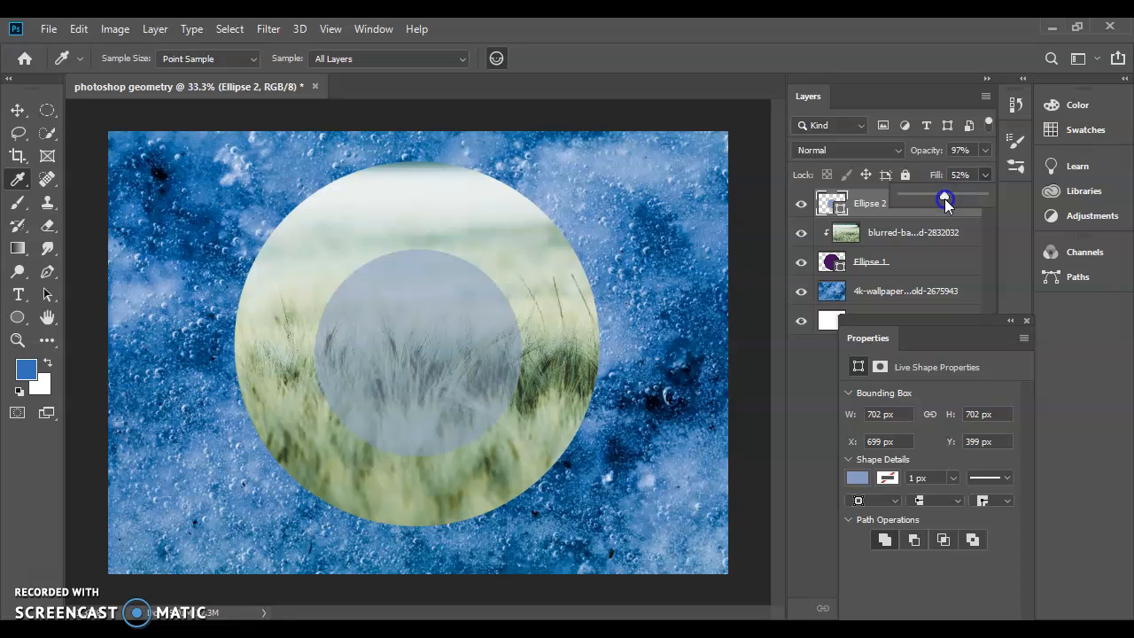
click(976, 218)
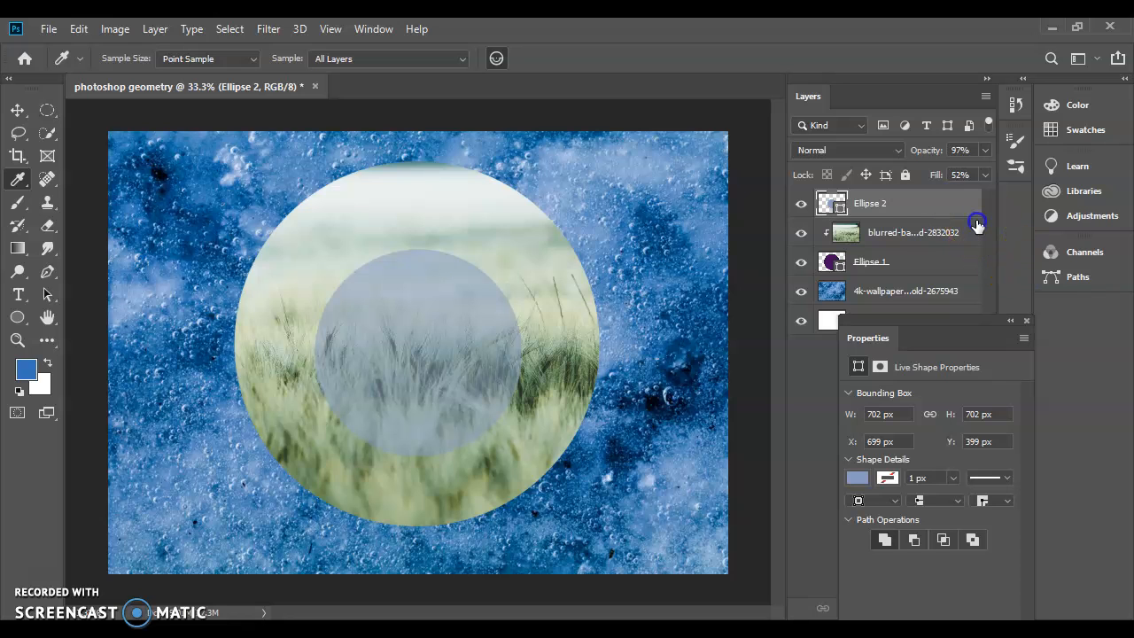
Step: Add a drop shadow and a 10 px inside stroke to the small circle's layer style
double_click(926, 204)
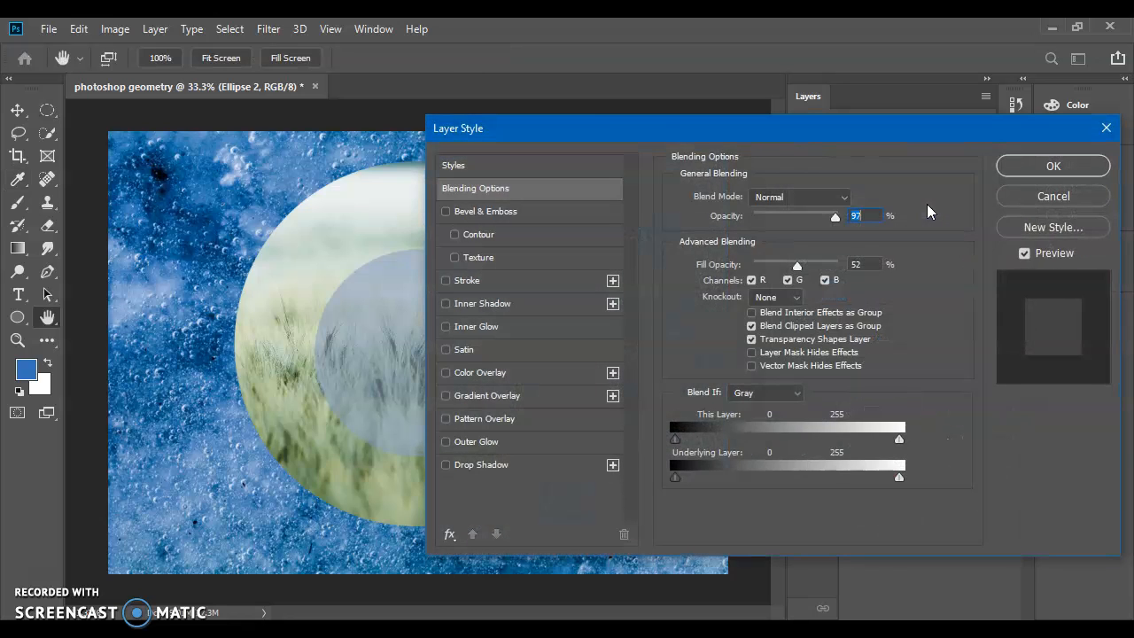
drag(625, 130, 790, 133)
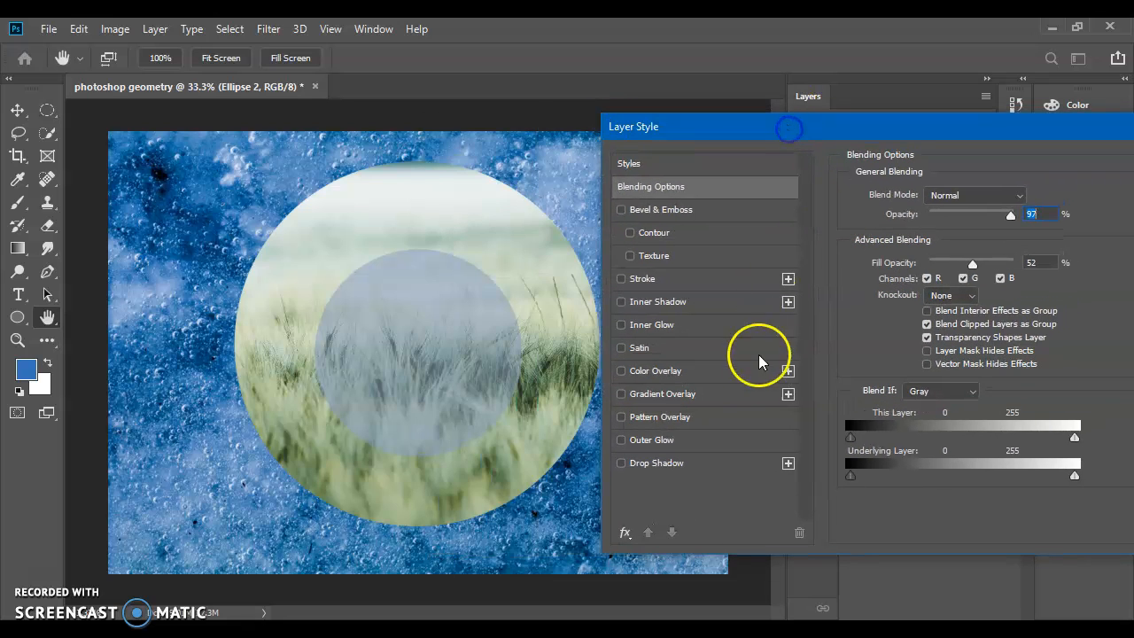
click(656, 462)
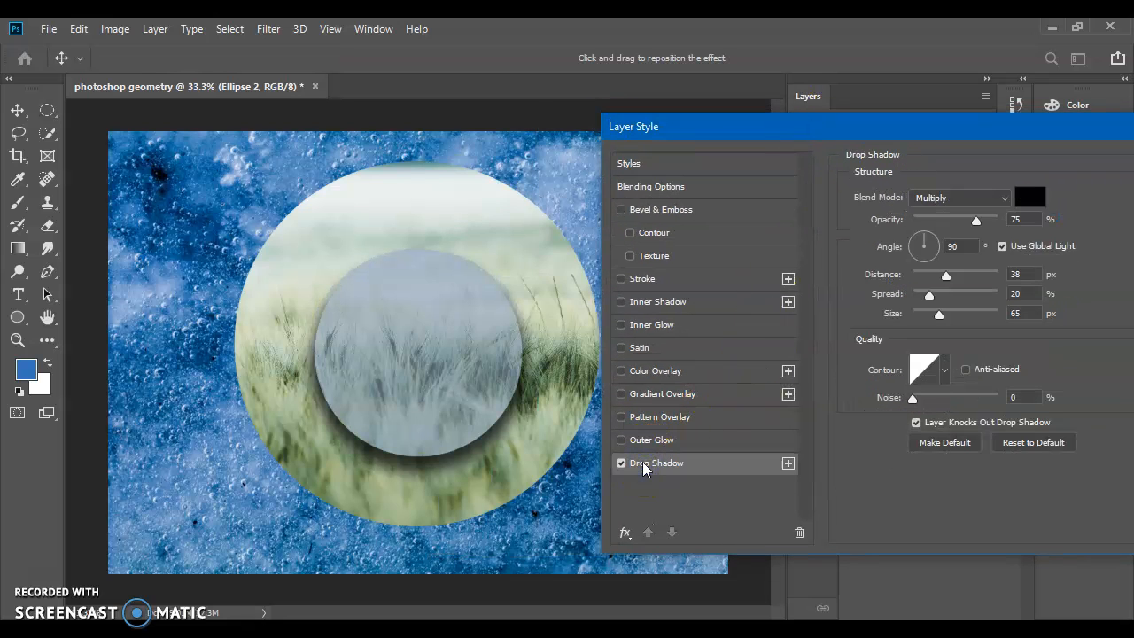
click(652, 279)
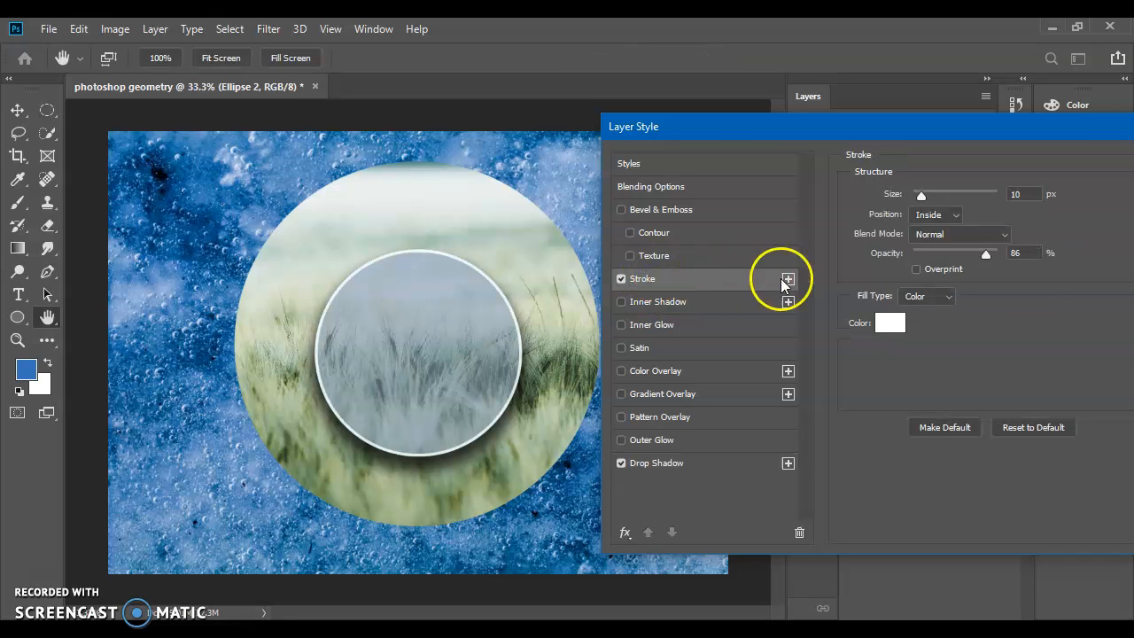
Step: Recolour the small circle's stroke with a dark blue sampled from the background photo, and set it to 3 px at 65% opacity
click(886, 327)
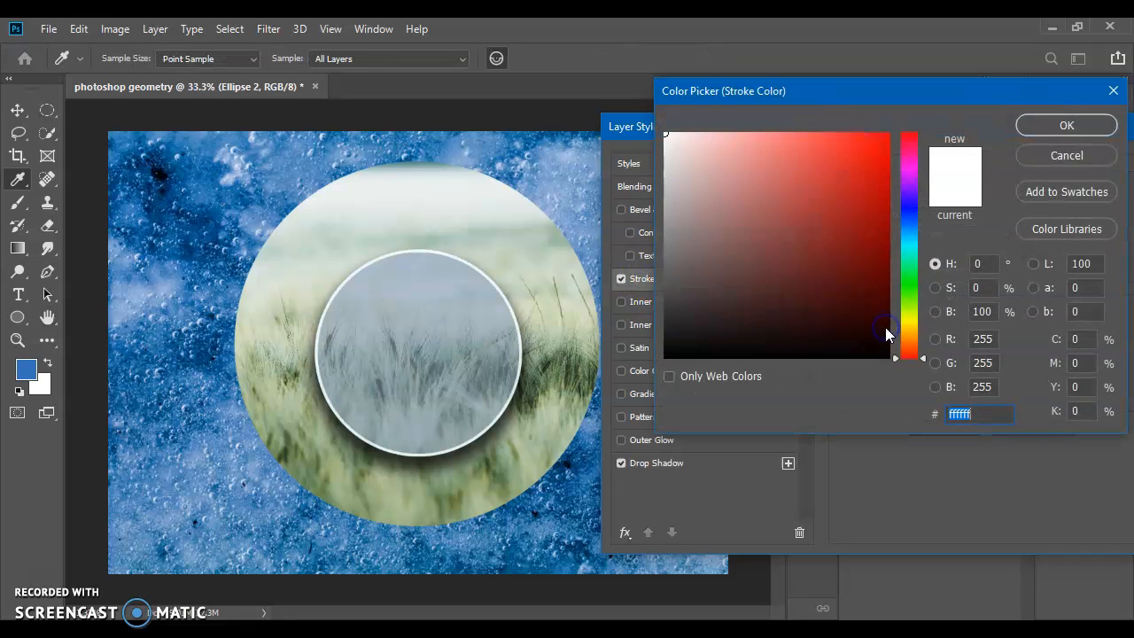
click(564, 142)
click(546, 134)
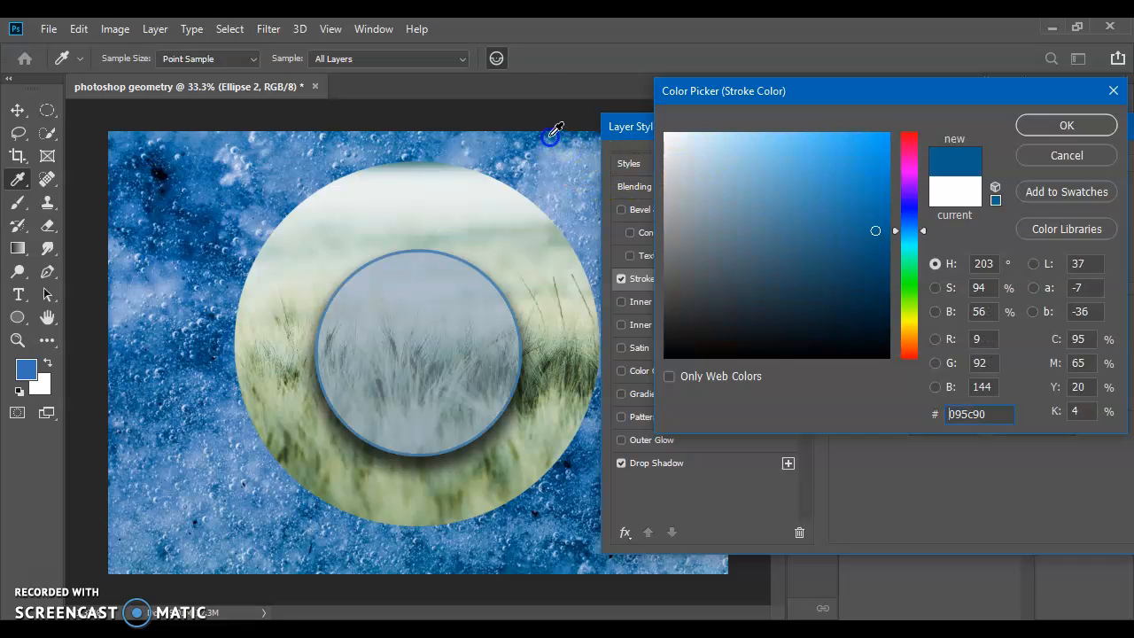
click(199, 359)
click(214, 275)
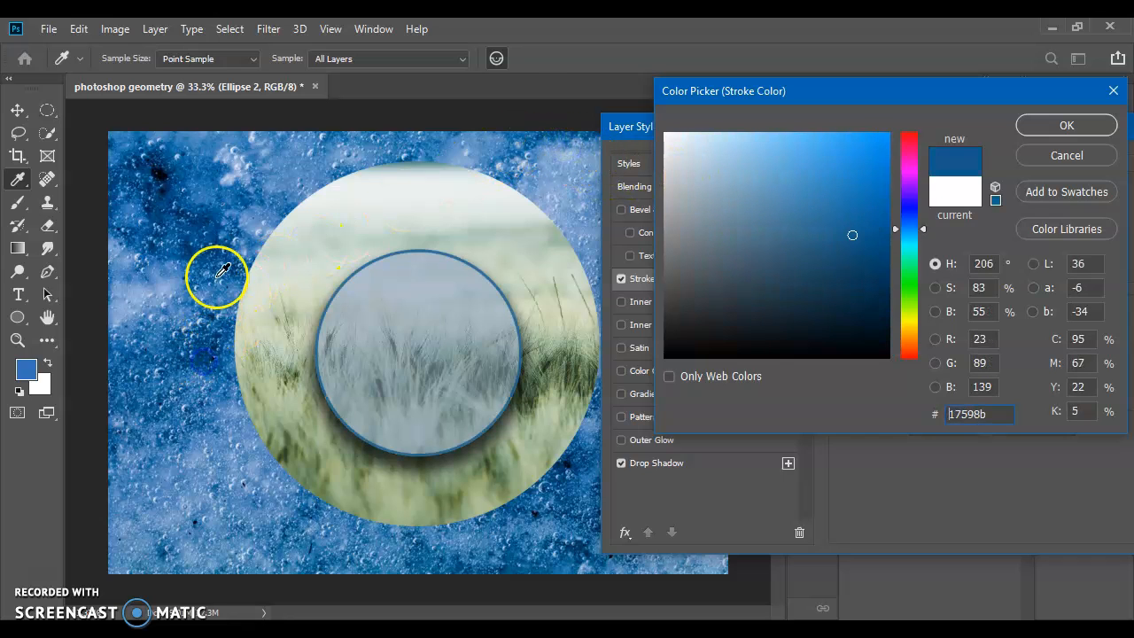
click(1098, 120)
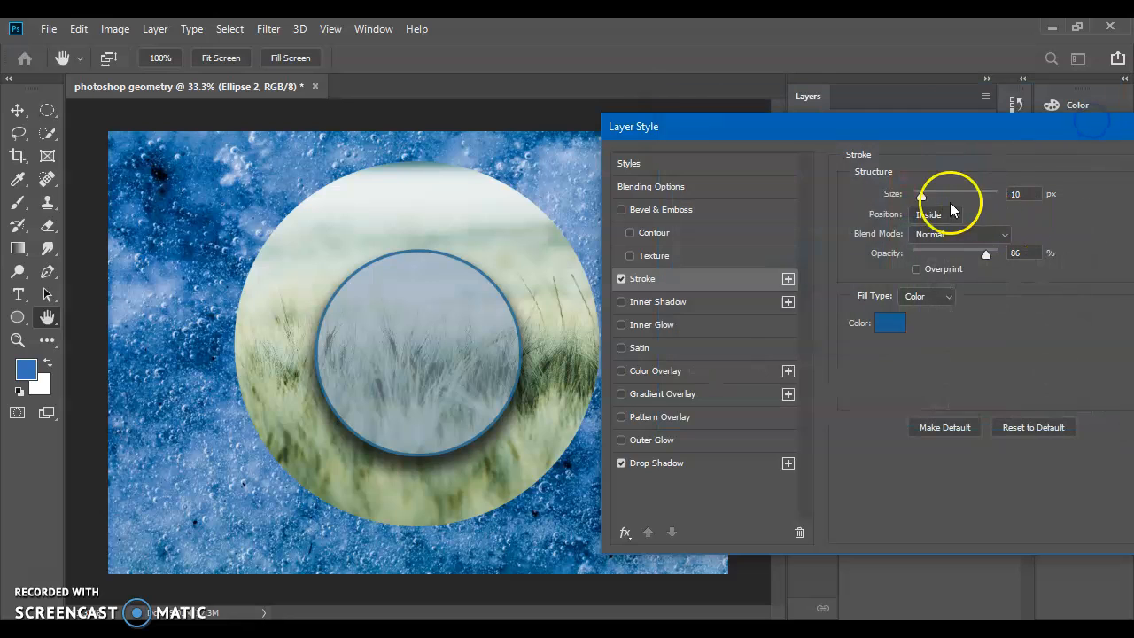
mouse_move(921, 196)
mouse_down()
mouse_move(931, 191)
mouse_move(916, 200)
mouse_up()
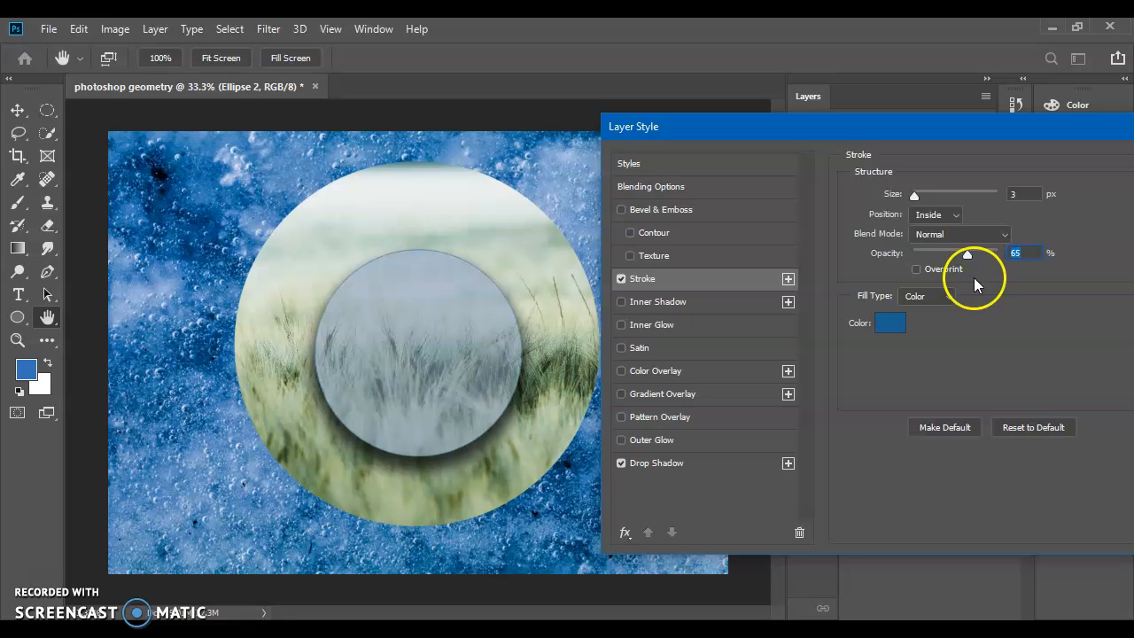
Step: Set the drop shadow to 34° angle, 45 px distance and 11% spread, coloured with a light blue sampled from the background photo
click(657, 462)
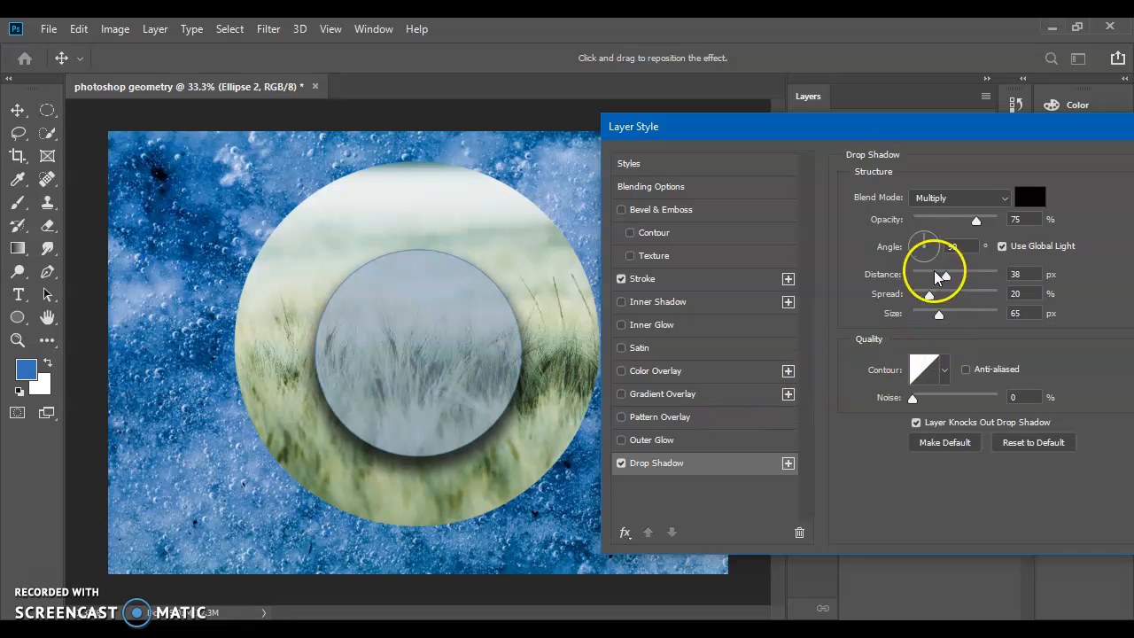
click(936, 250)
drag(937, 250, 928, 300)
click(1031, 197)
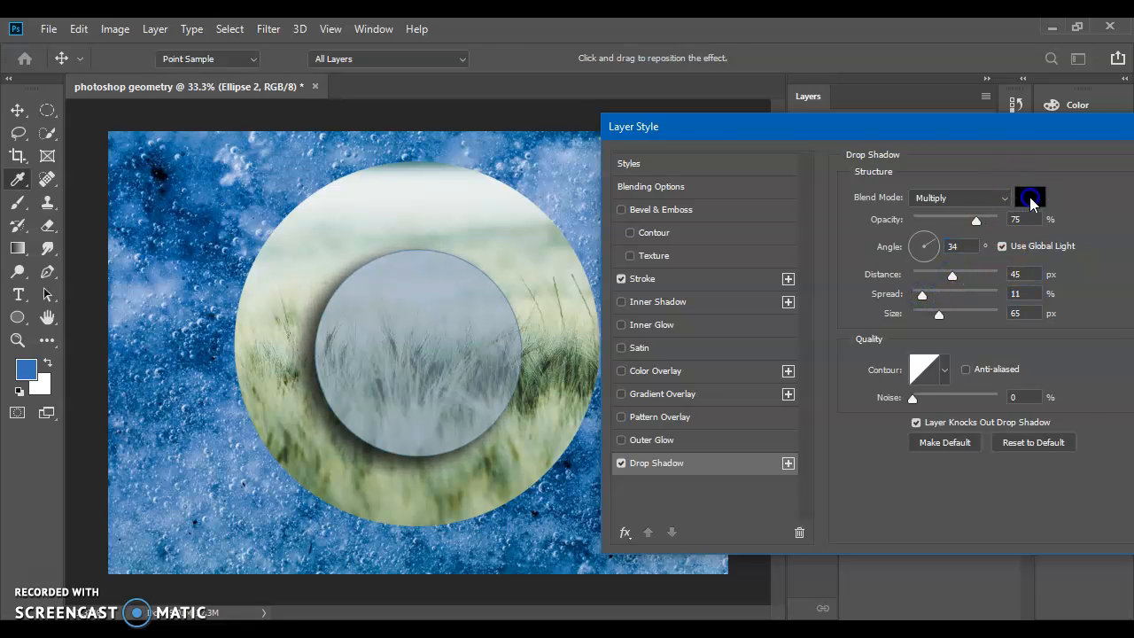
click(558, 160)
drag(543, 137, 278, 167)
click(551, 173)
click(1044, 129)
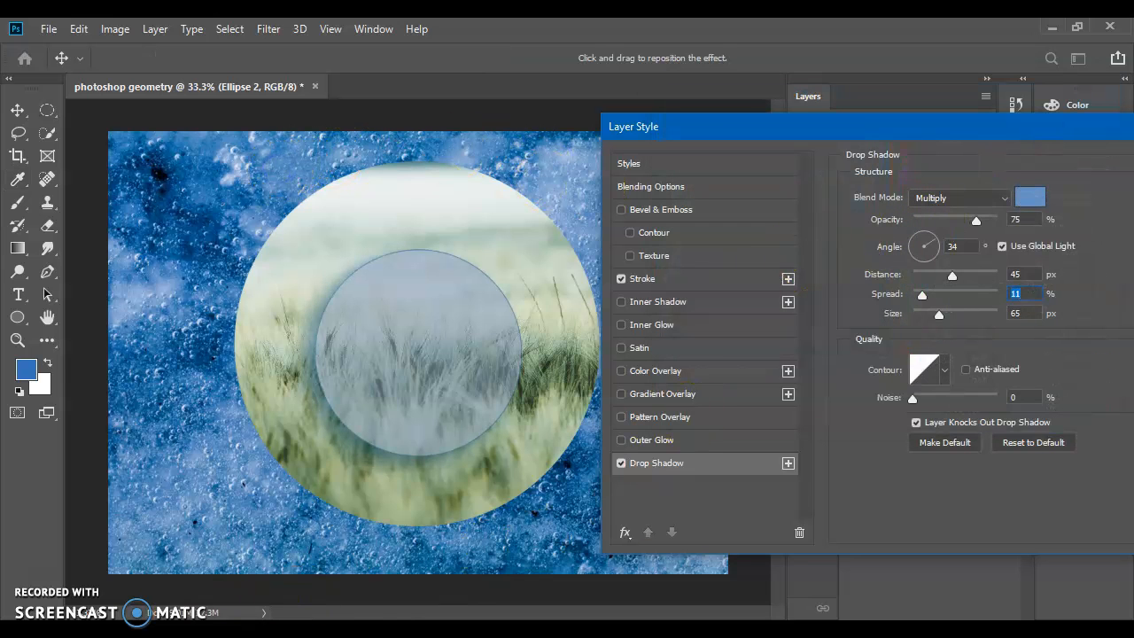
Step: Switch to the Photoshop Geometry folder in File Explorer, look over the finished geometry example, and return to Photoshop
key(alt+Tab)
scroll(868, 270, up, 4)
scroll(839, 342, down, 1)
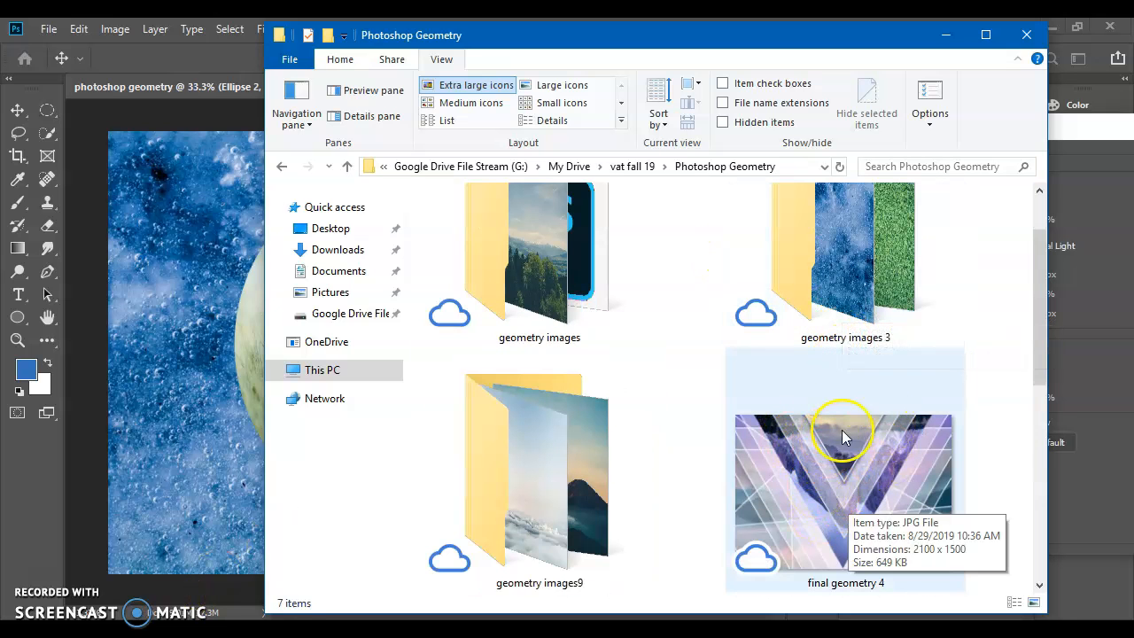
click(216, 161)
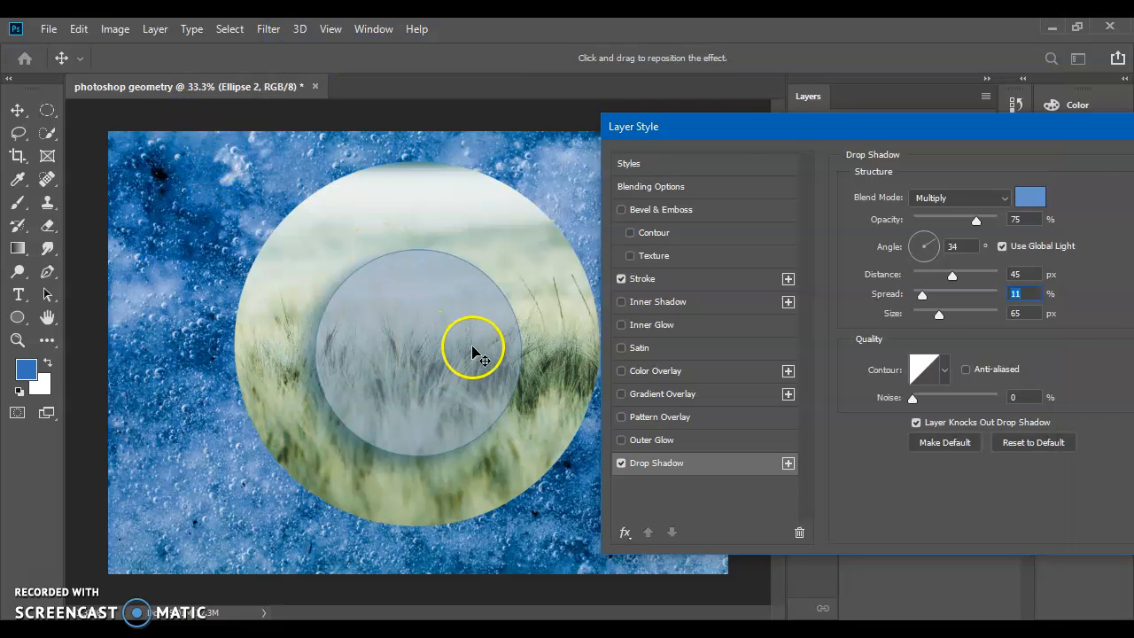
Step: Set the drop shadow's angle to 107° and its spread to 18%
drag(924, 129, 827, 115)
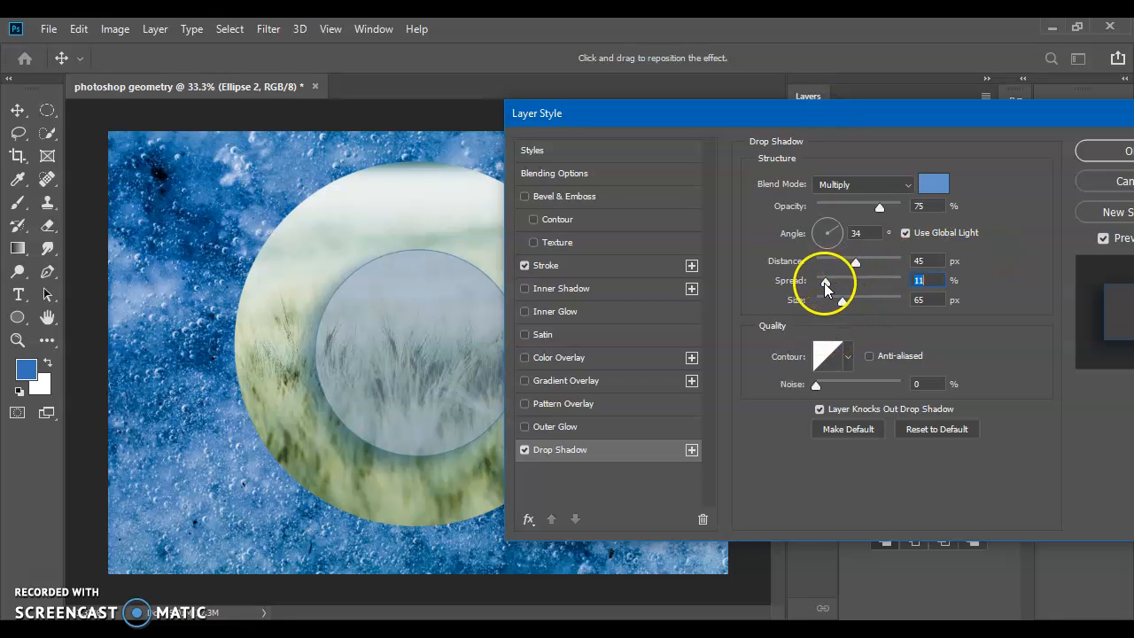
click(823, 226)
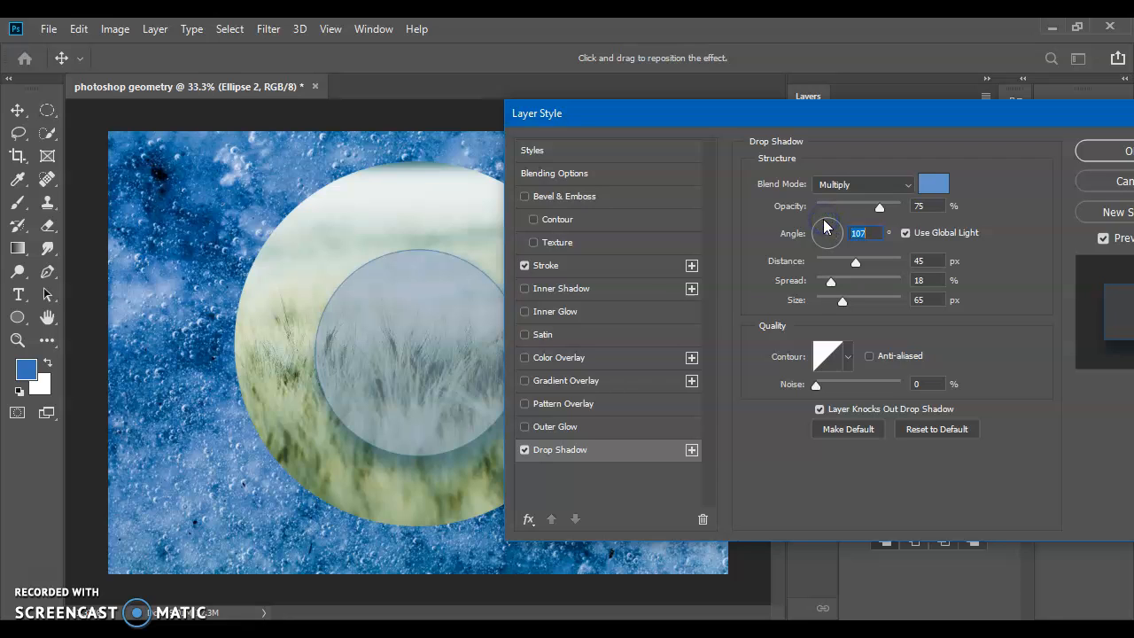
Step: Replace the small circle's drop shadow with an outer glow in the blue #3b81bb sampled from the background photo, and apply the layer style
click(524, 449)
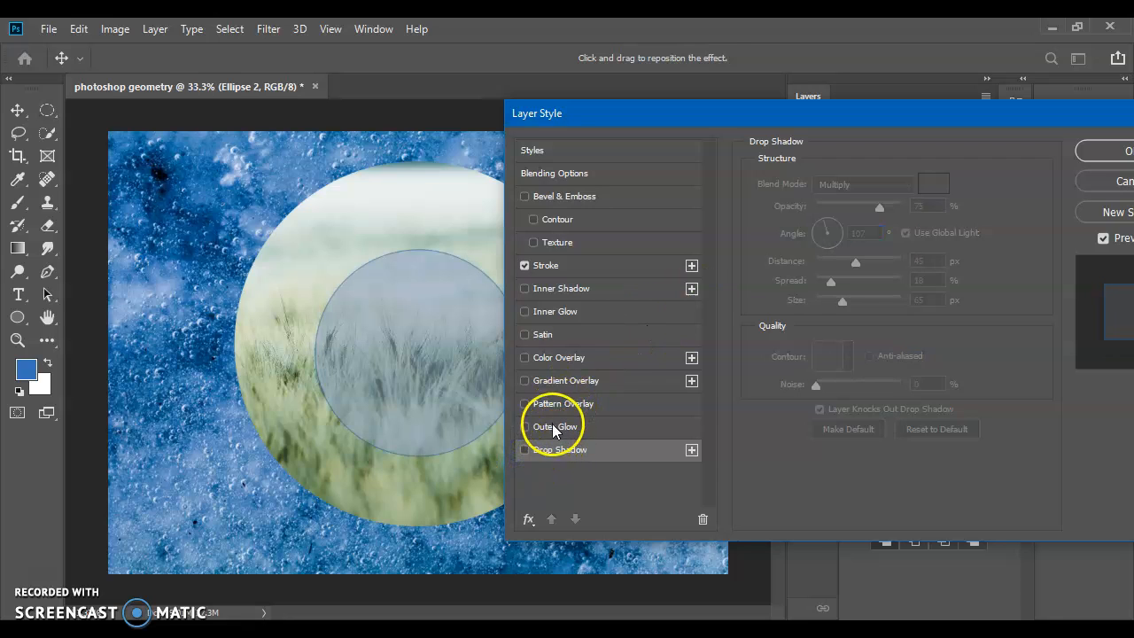
click(554, 427)
click(794, 244)
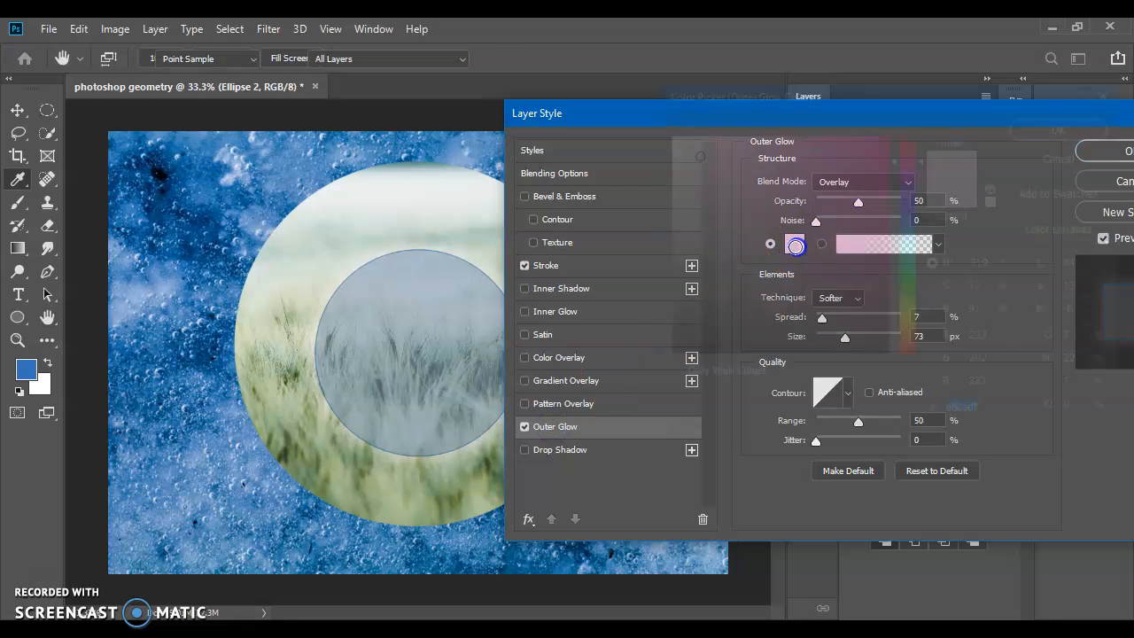
mouse_move(449, 138)
mouse_down()
mouse_move(362, 131)
mouse_move(466, 145)
mouse_move(458, 132)
mouse_up()
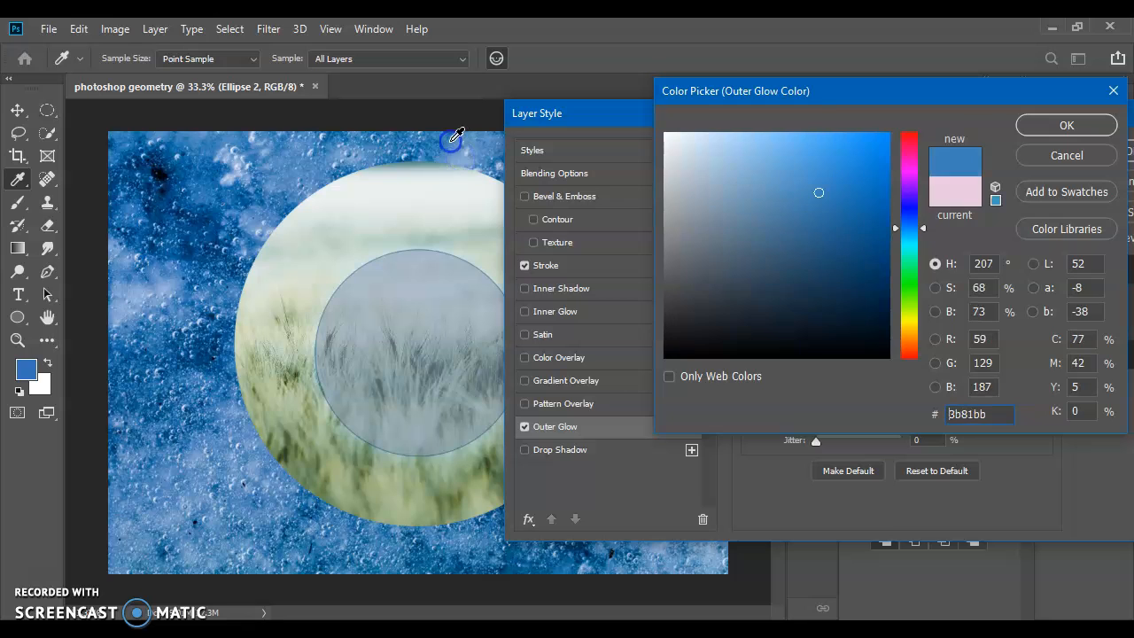
click(1025, 131)
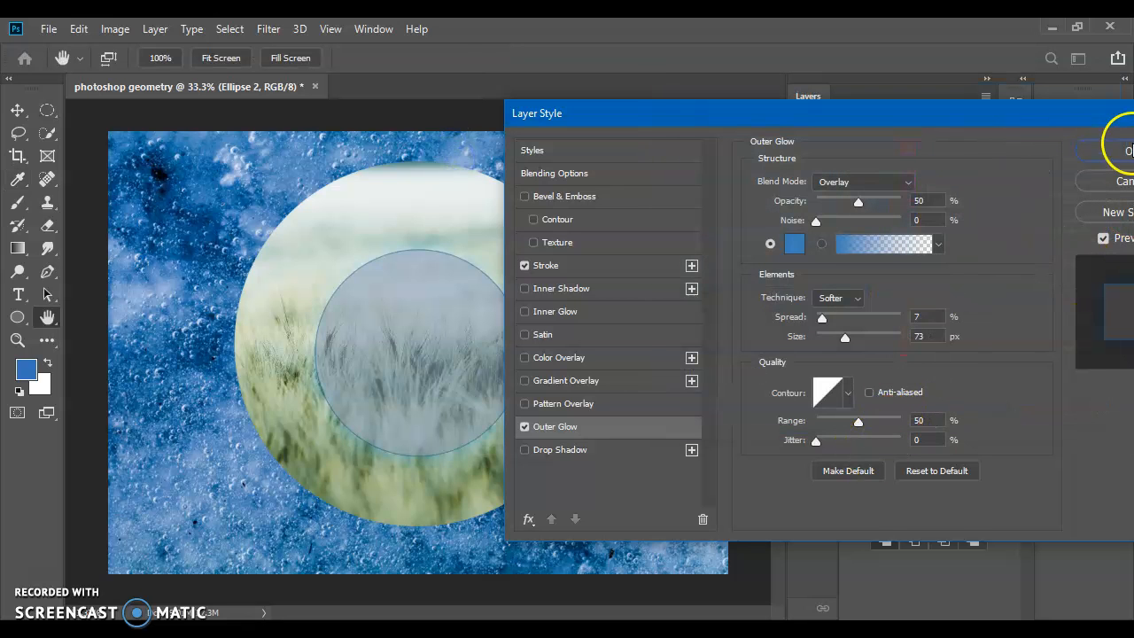
click(1127, 149)
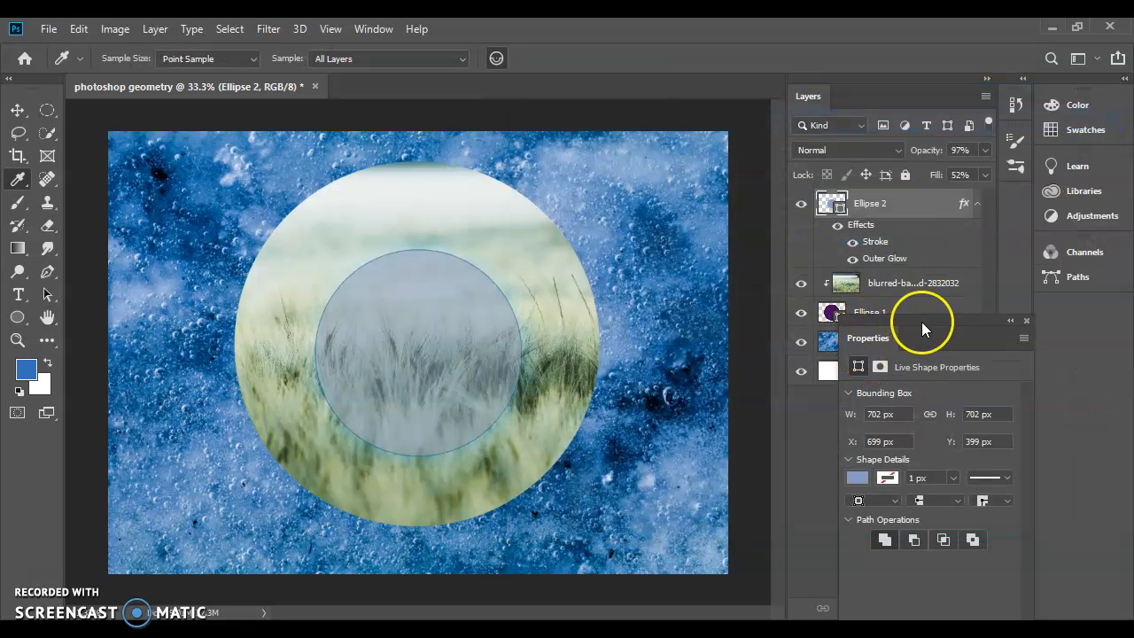
Step: Duplicate the small circle to its right with the Move tool, placing the overlapping copy at about X 1194 px, Y 400 px
drag(934, 324, 1048, 405)
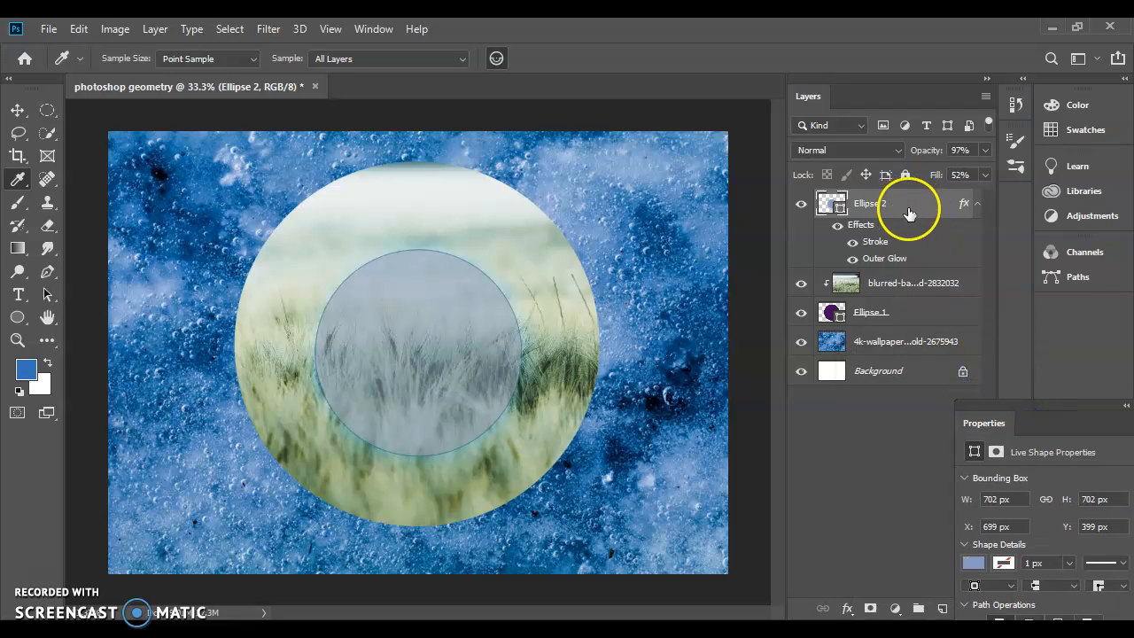
click(17, 110)
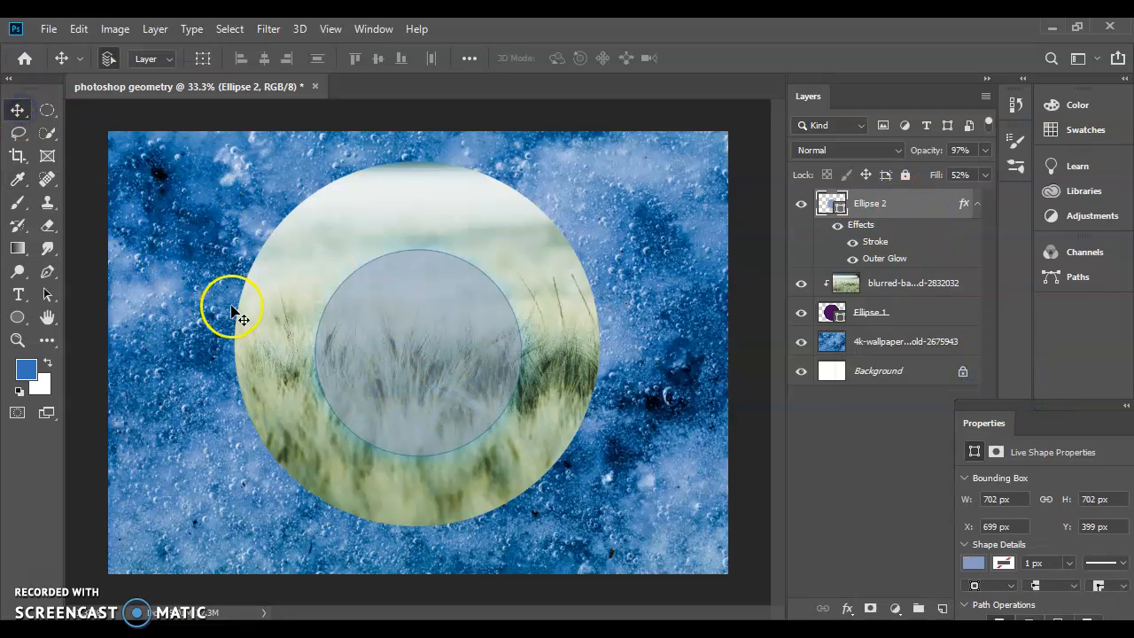
drag(390, 352, 537, 354)
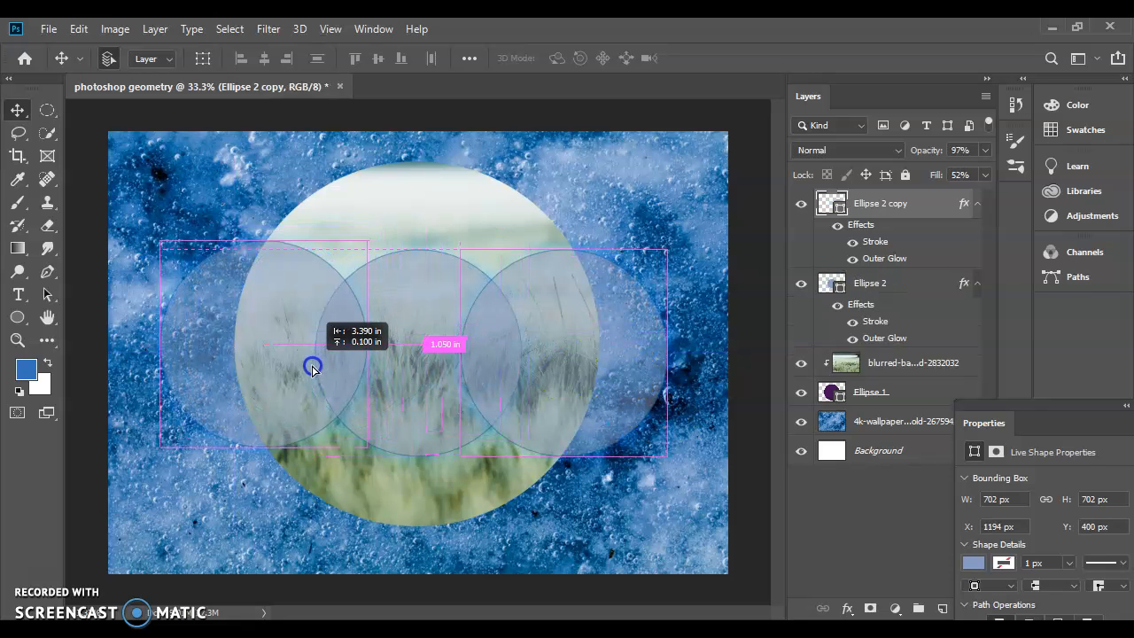